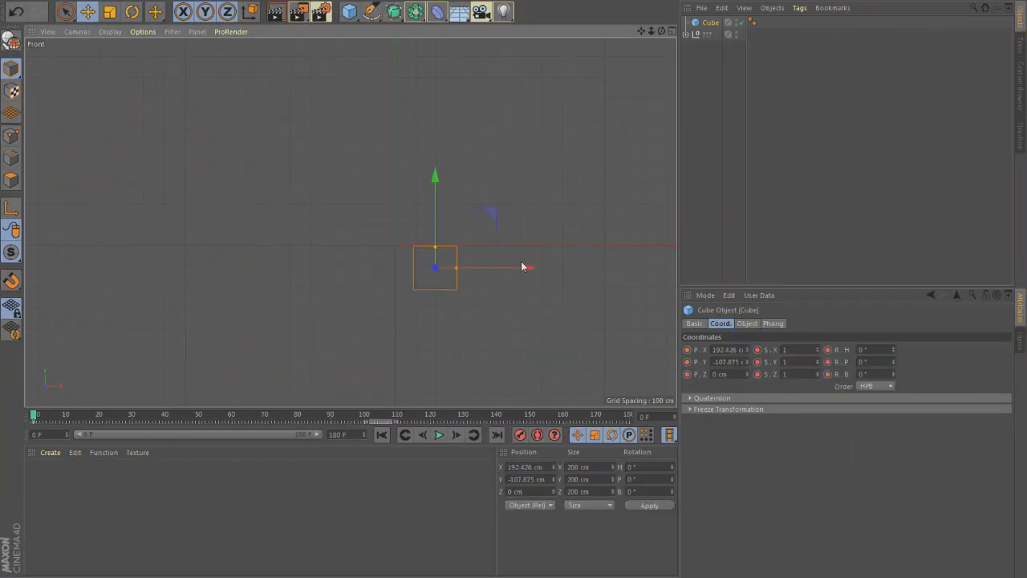
- At frame 5, move the cube up and right and raise its motion-path key
left_click_drag(386, 316, 456, 183)
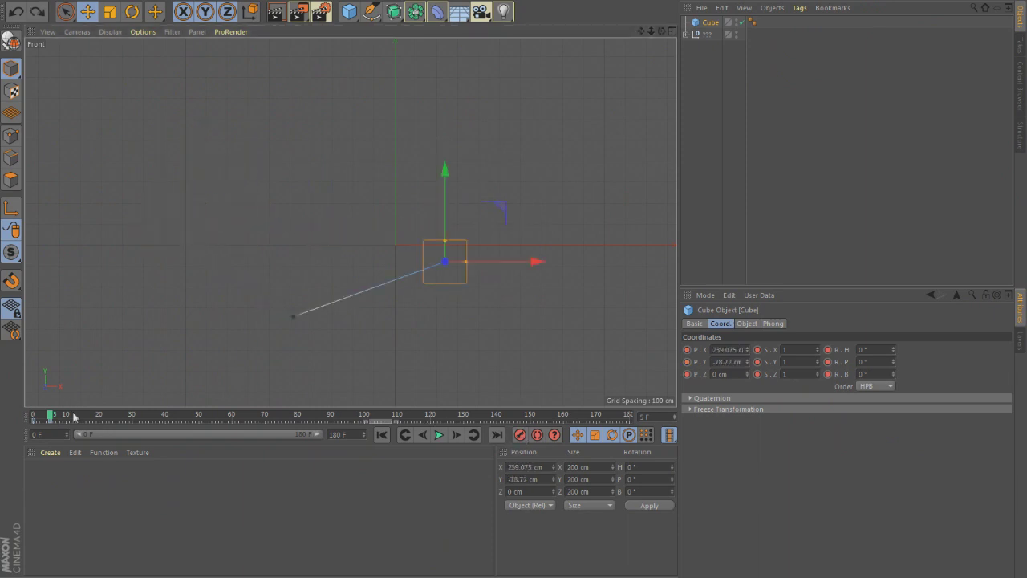
key("ctrl+f")
left_click_drag(166, 236, 170, 172)
- In the four-view layout, shift the frame 5 path point in depth, then rewind to frame 0 in Perspective
key("F5")
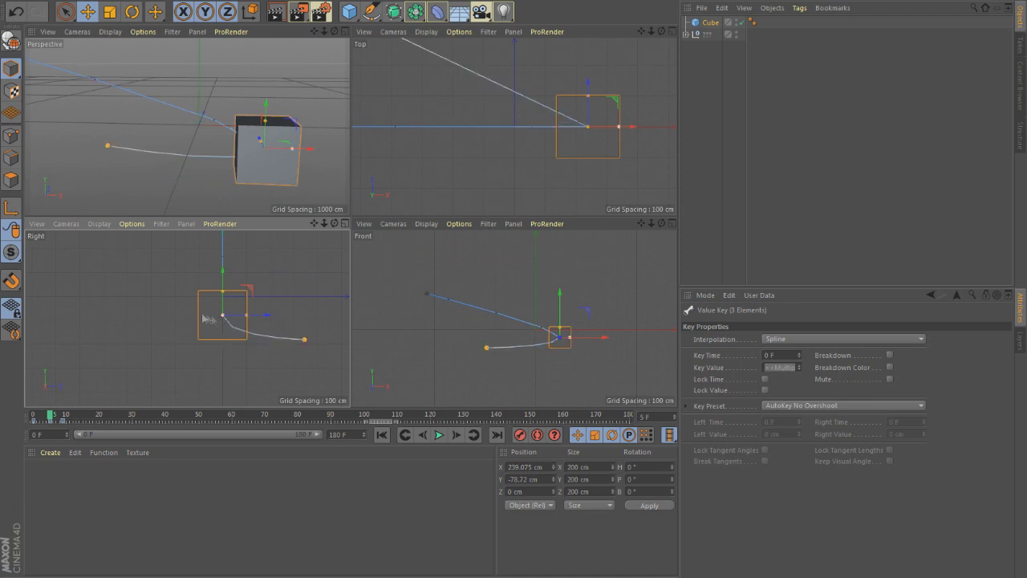
left_click_drag(213, 320, 187, 319)
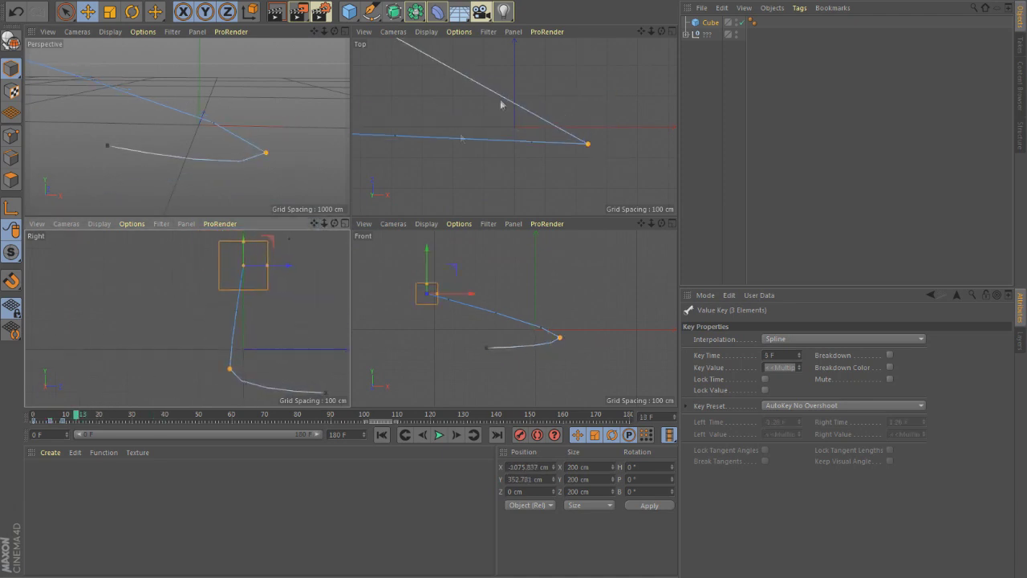
key("F1")
key("shift+f")
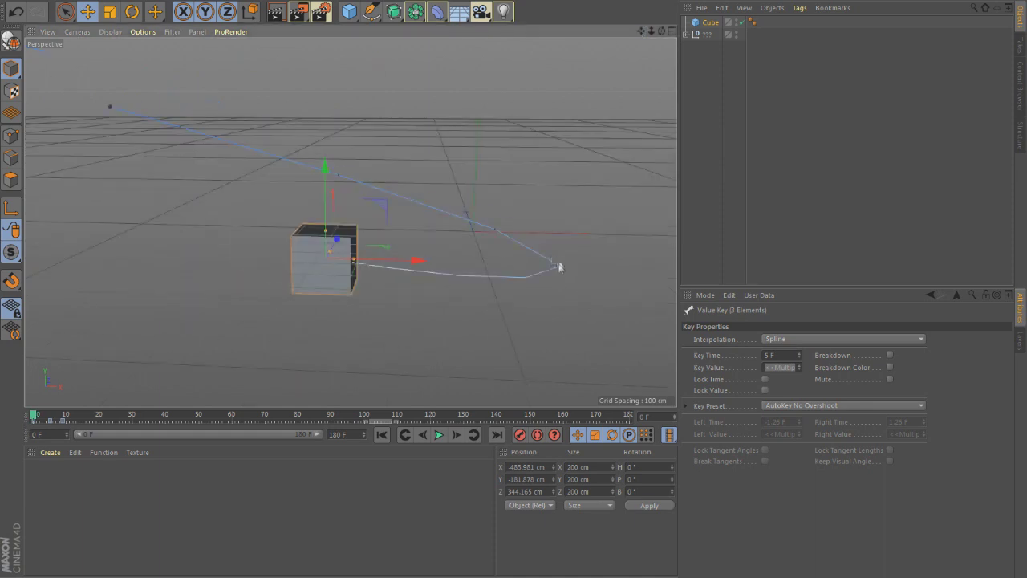
- Play back the cube's path animation and toggle between single and four-view layouts
left_click(439, 434)
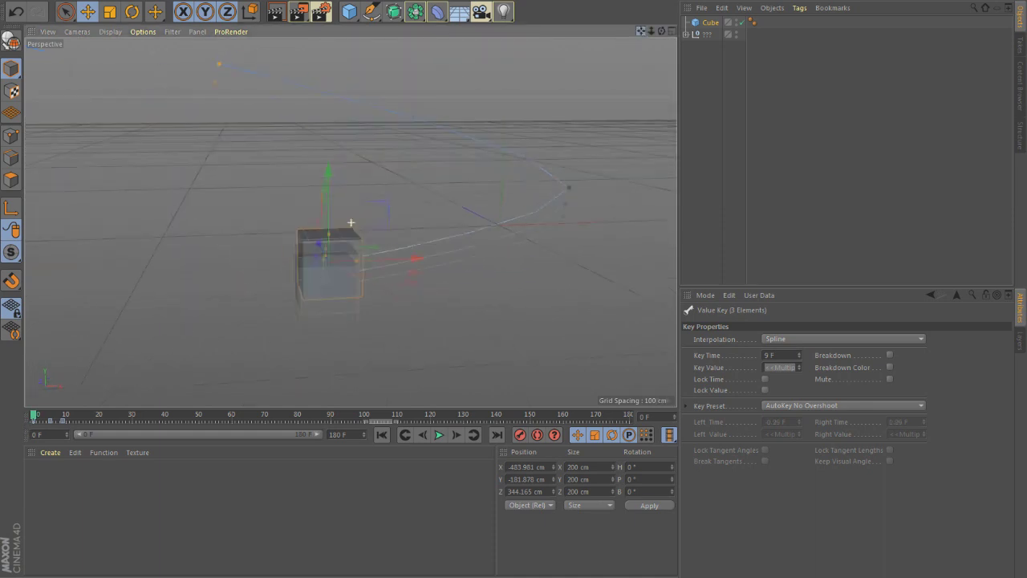
left_click(672, 31)
left_click(672, 223)
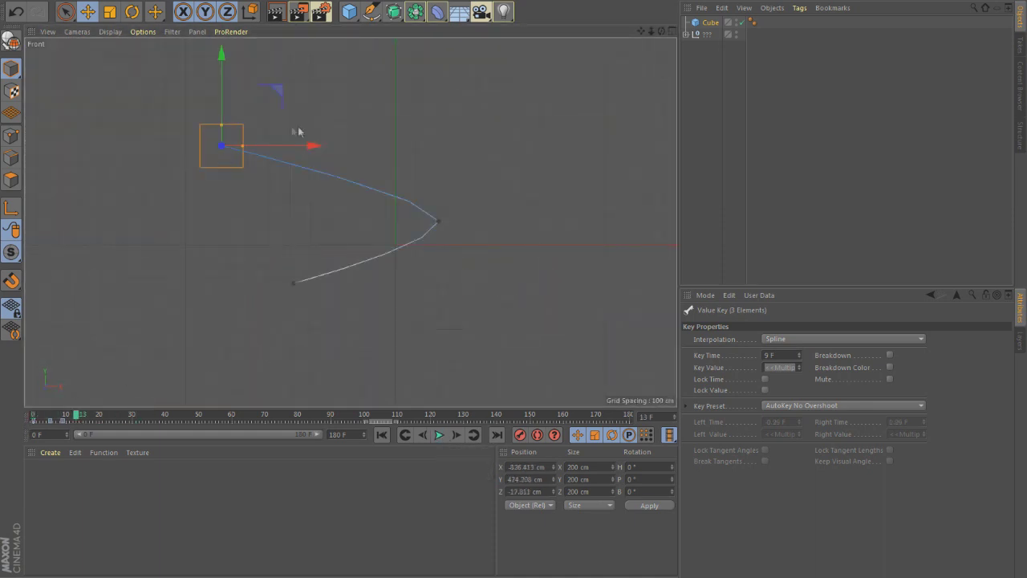
middle_click(581, 50)
key("F1")
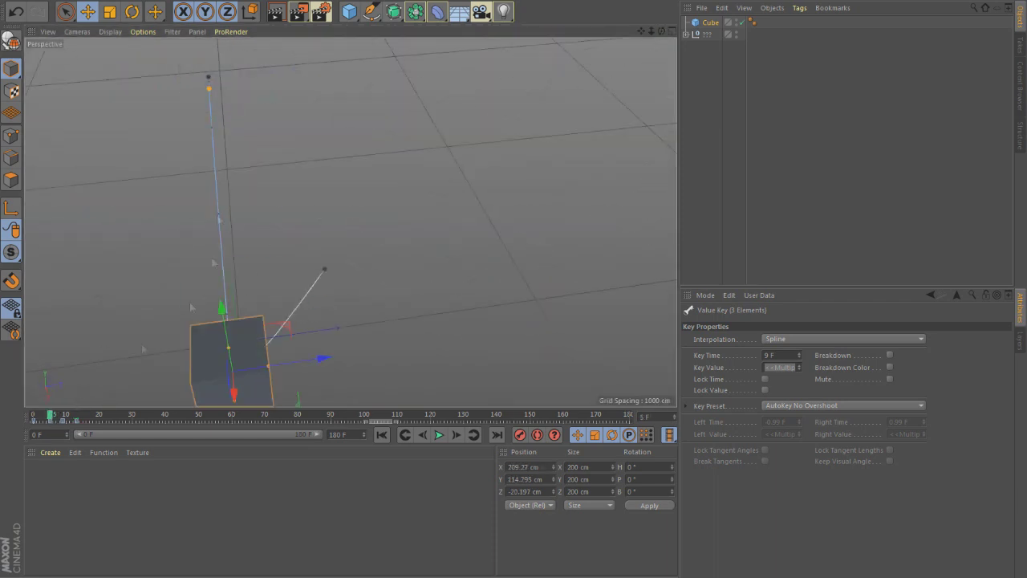
- Pick the spline Pen tool, then select the Cube and start editing its X scale
right_click(153, 82)
left_click(372, 11)
left_click(405, 26)
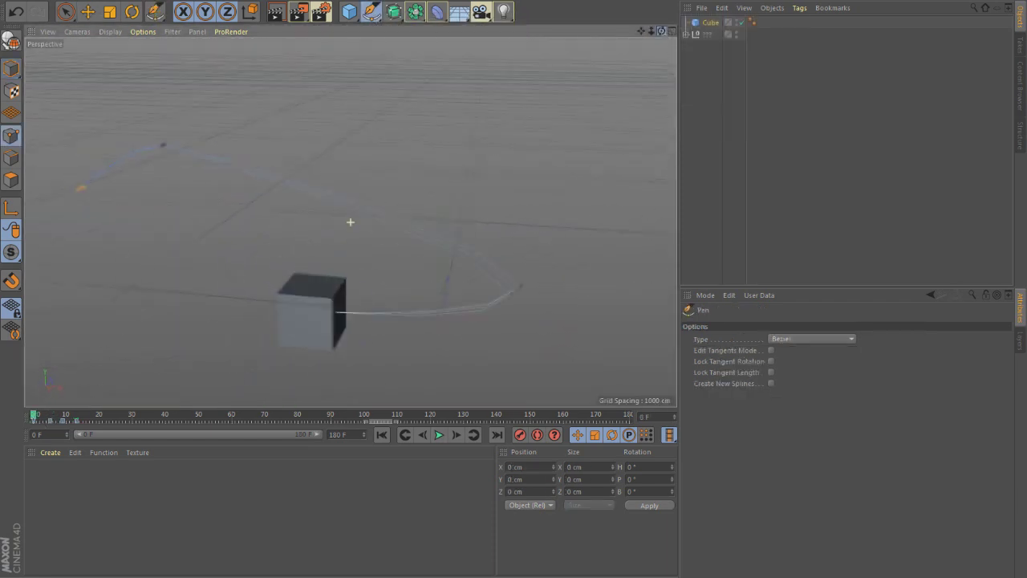
left_click(711, 21)
left_click(797, 350)
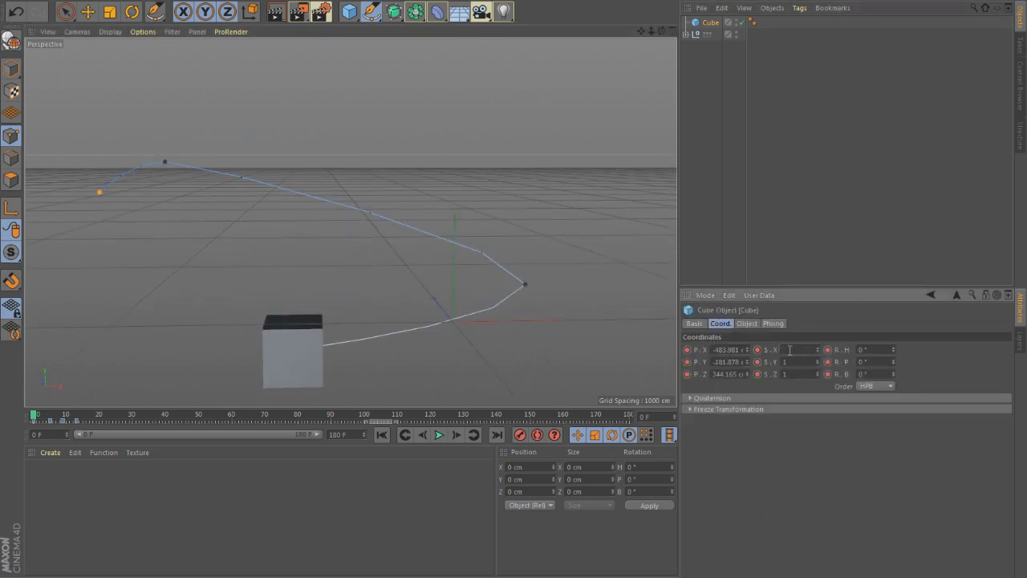
- Set the cube's scale to 0.1, jump to frame 5, and preview the animation
type("0.1")
key("Return")
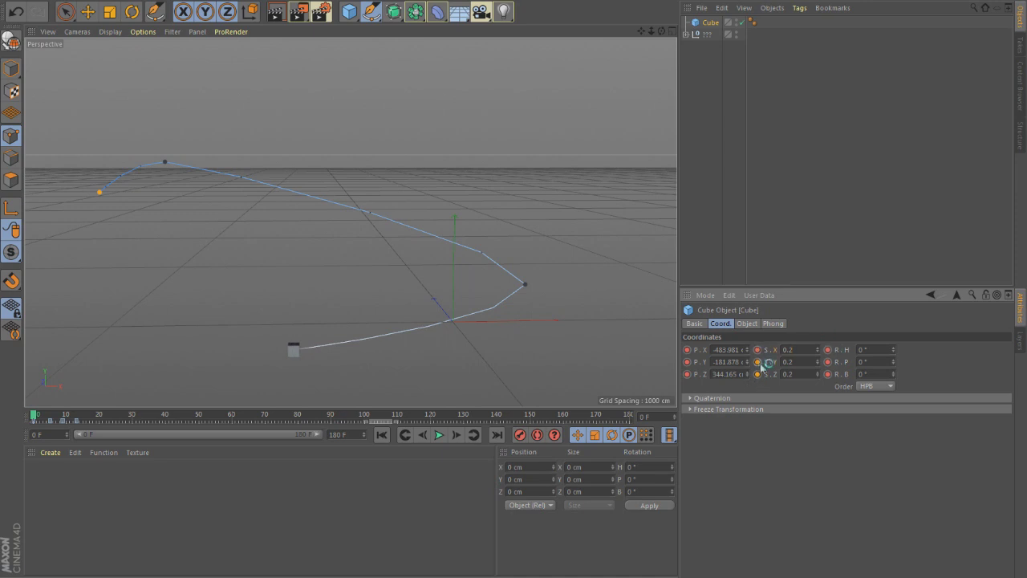
key("ctrl+g")
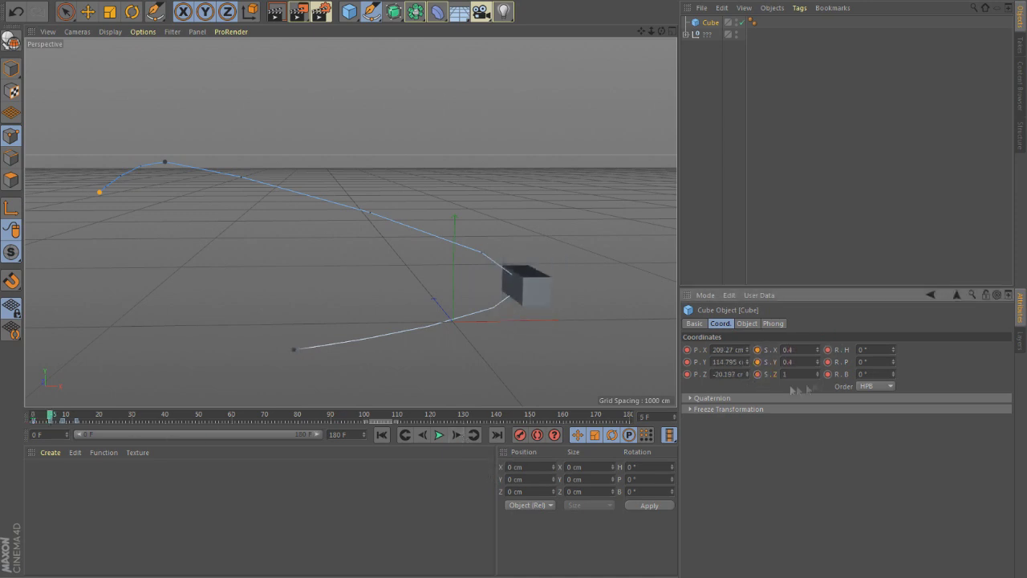
left_click(439, 434)
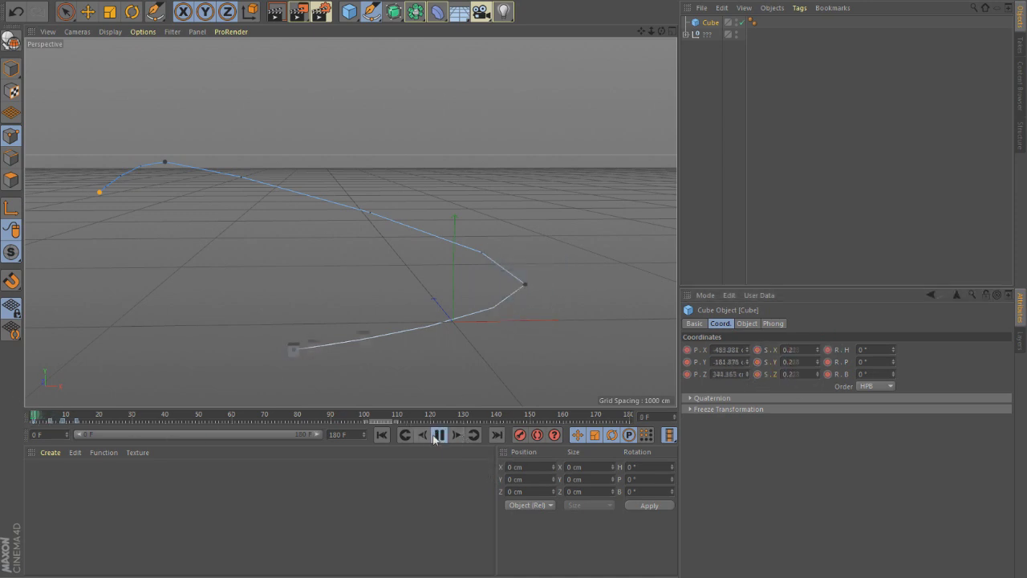
left_click(439, 434)
scroll(351, 222, "up", 3)
scroll(351, 223, "up", 3)
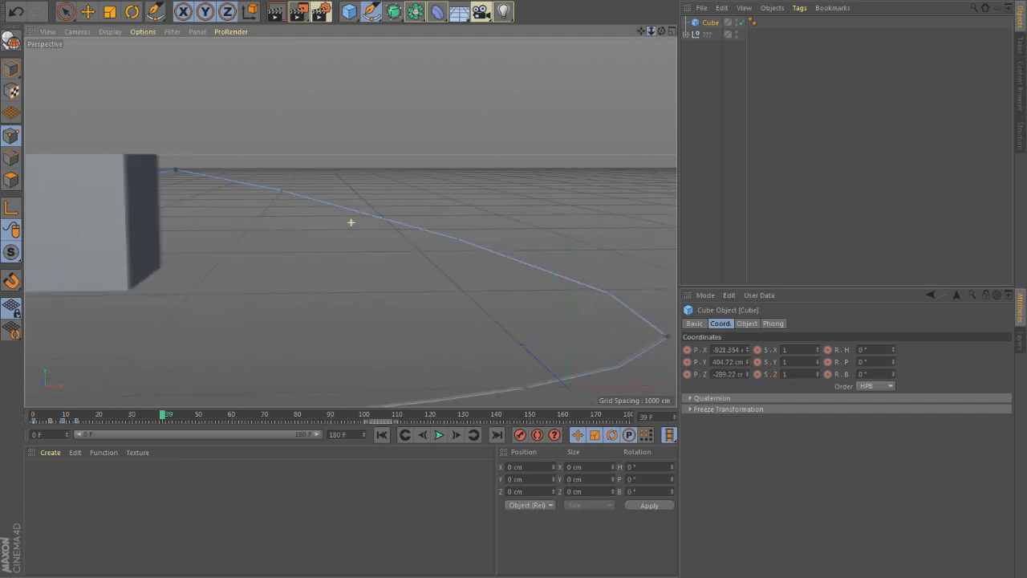
- In Front view, move the cube right along X at frame 16
left_click_drag(351, 222, 207, 218, "alt")
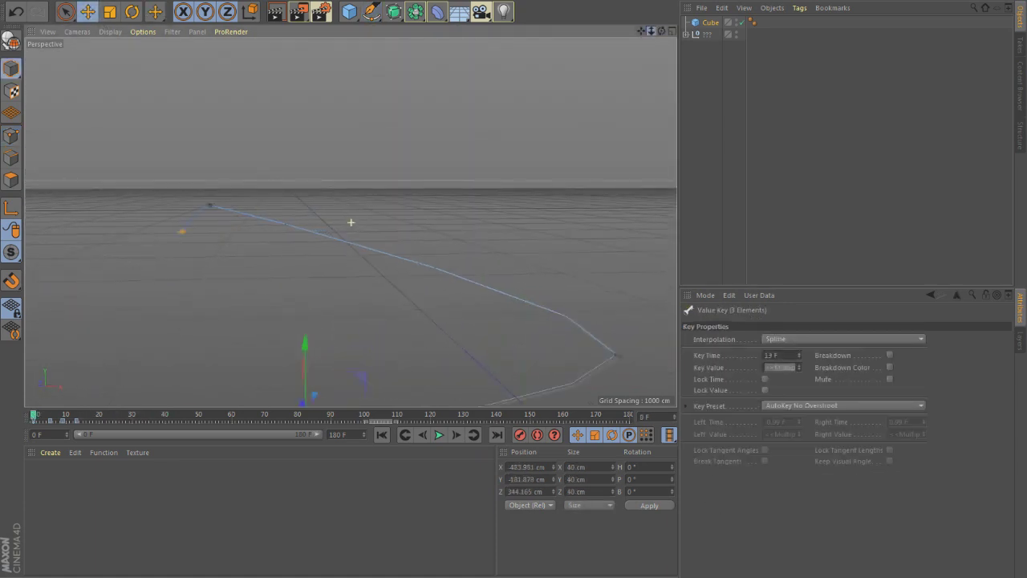
key("F4")
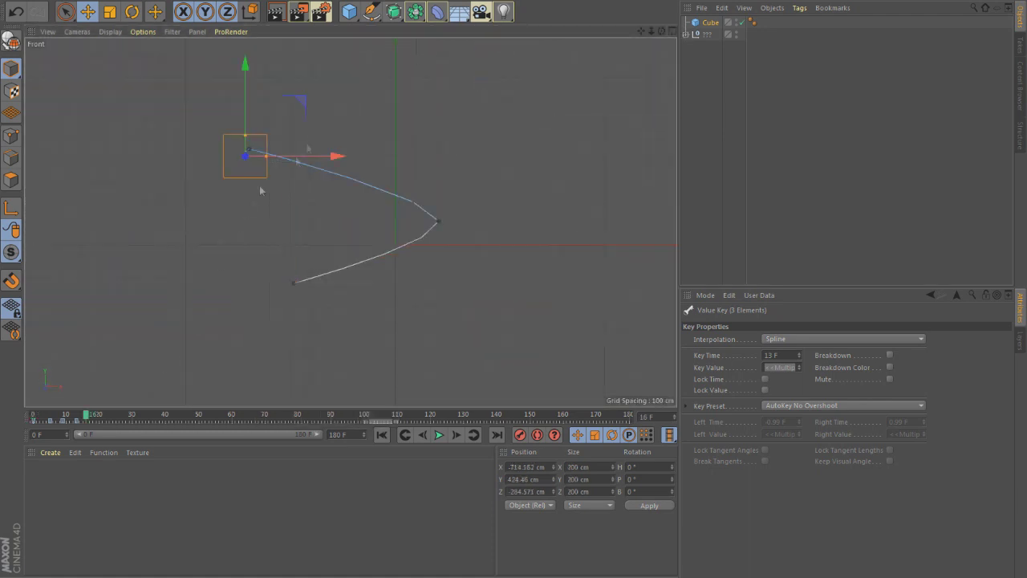
left_click_drag(334, 158, 357, 164)
key("F5")
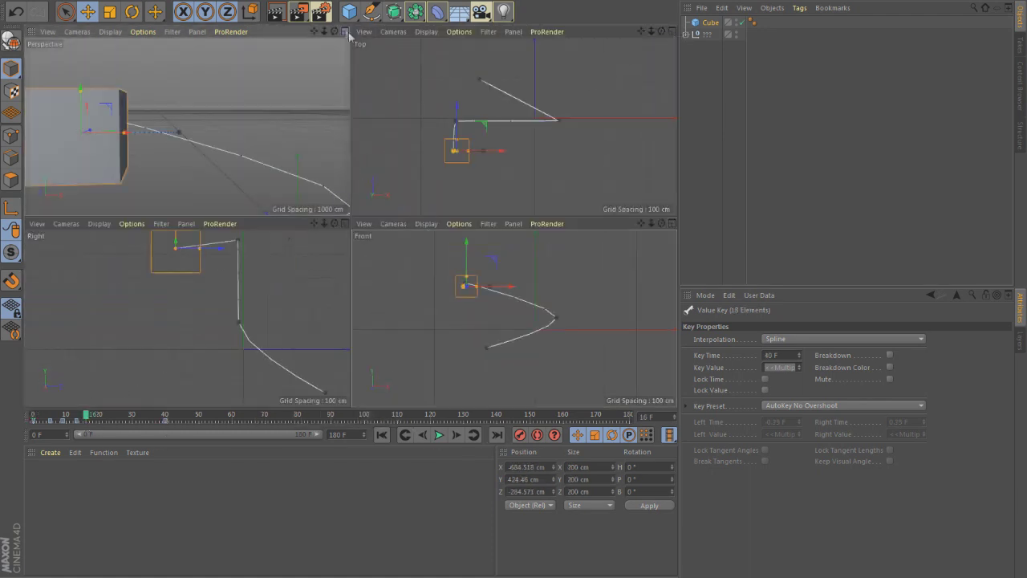
key("F1")
- Play the animation, stop at frame 48, add a Camera, and rewind to the start
left_click(440, 434)
left_click(440, 434)
left_click(481, 11)
left_click_drag(193, 415, 36, 415)
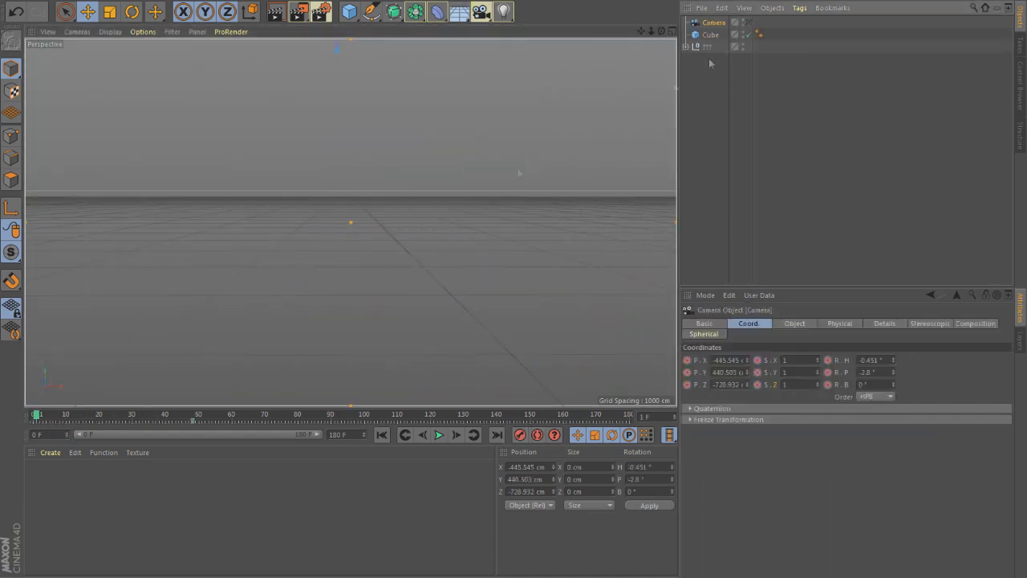
- Orbit out to show the camera frustum, move the cube along Z, and drag its frame 0 path key
scroll(350, 224, "down", 5)
left_click_drag(351, 225, 449, 201, "alt")
left_click(553, 304)
left_click_drag(109, 419, 18, 435)
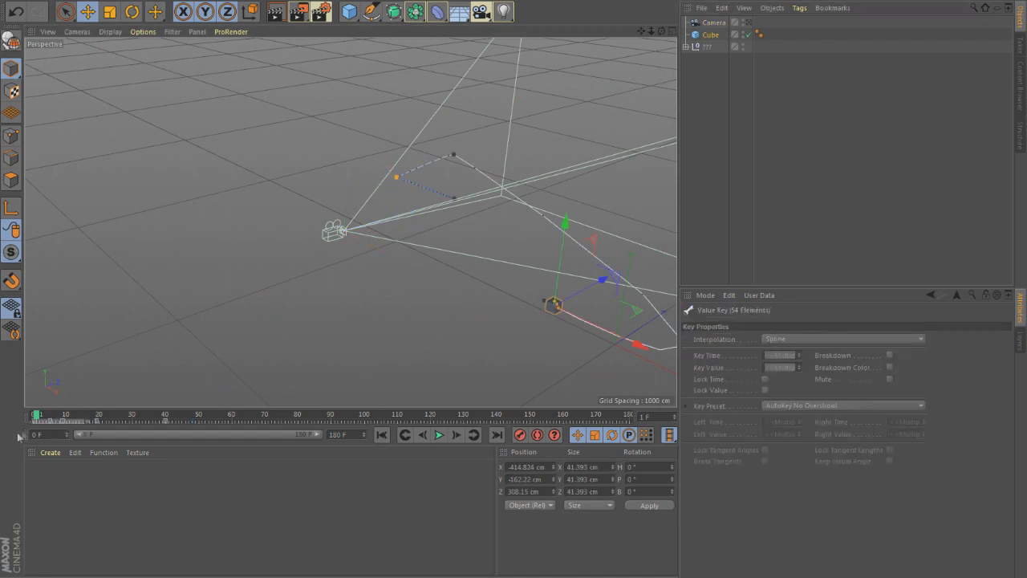
left_click_drag(590, 285, 640, 264)
left_click_drag(250, 415, 36, 415)
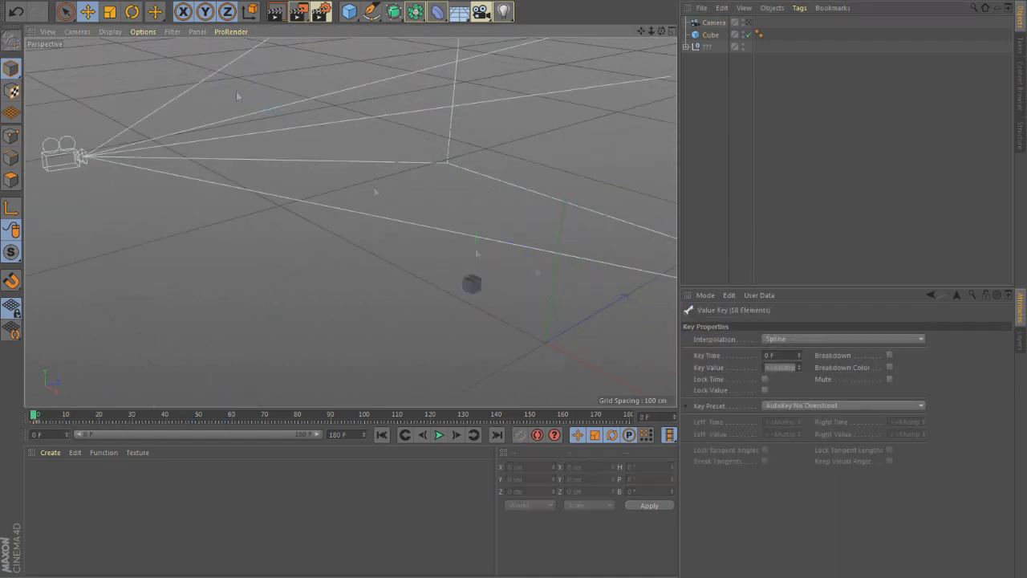
left_click_drag(471, 284, 513, 265)
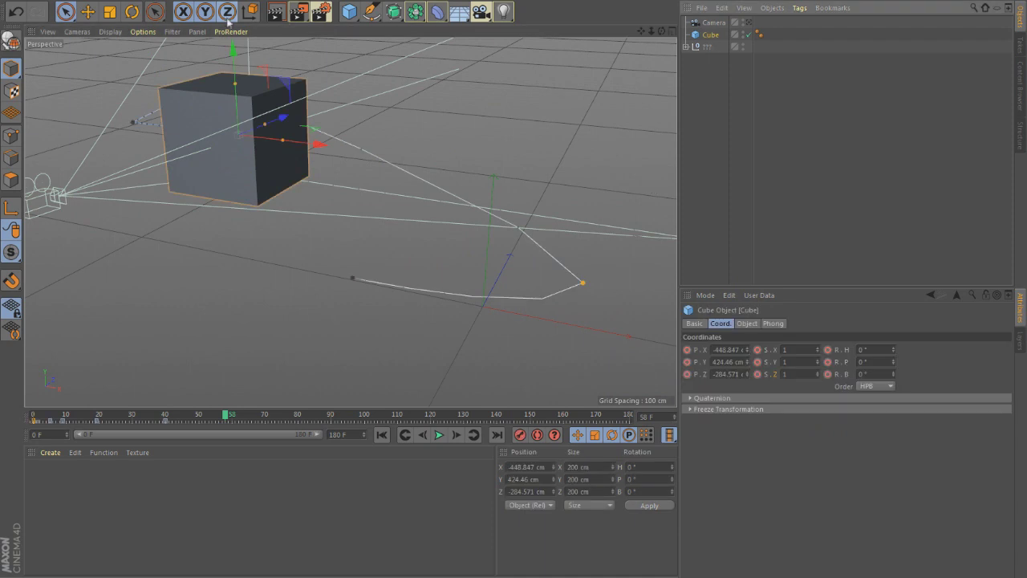
- Undo the last change, select all cube keys, view through the new camera, and go to frame 0
key("ctrl+z")
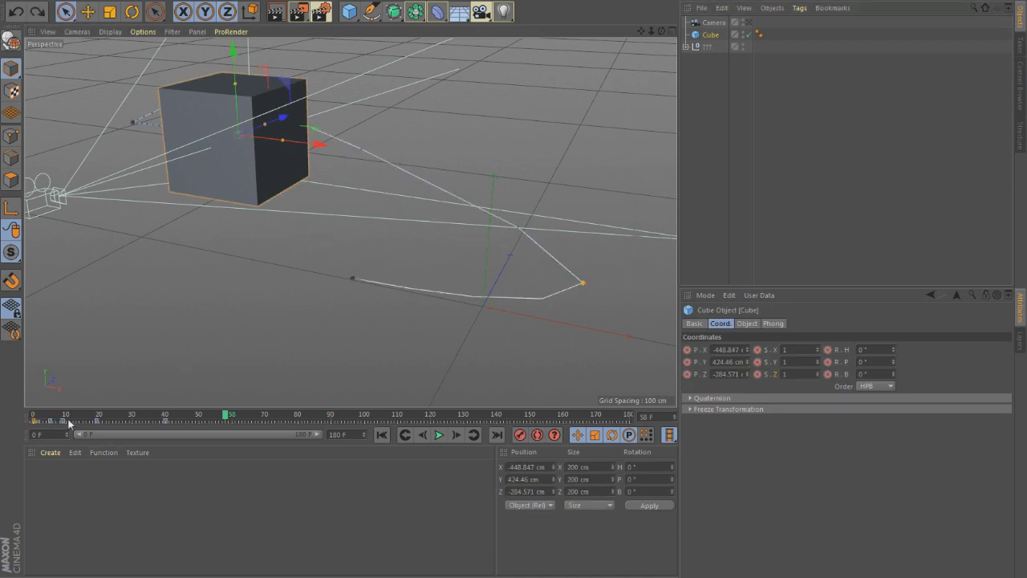
left_click_drag(69, 423, 141, 418)
left_click(745, 24)
key("F5")
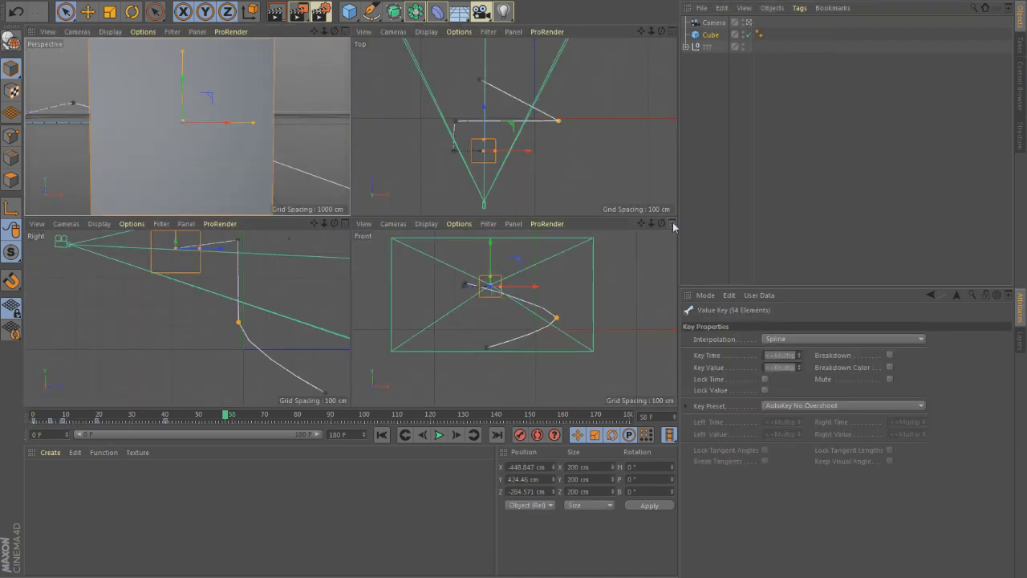
left_click_drag(92, 414, 42, 414)
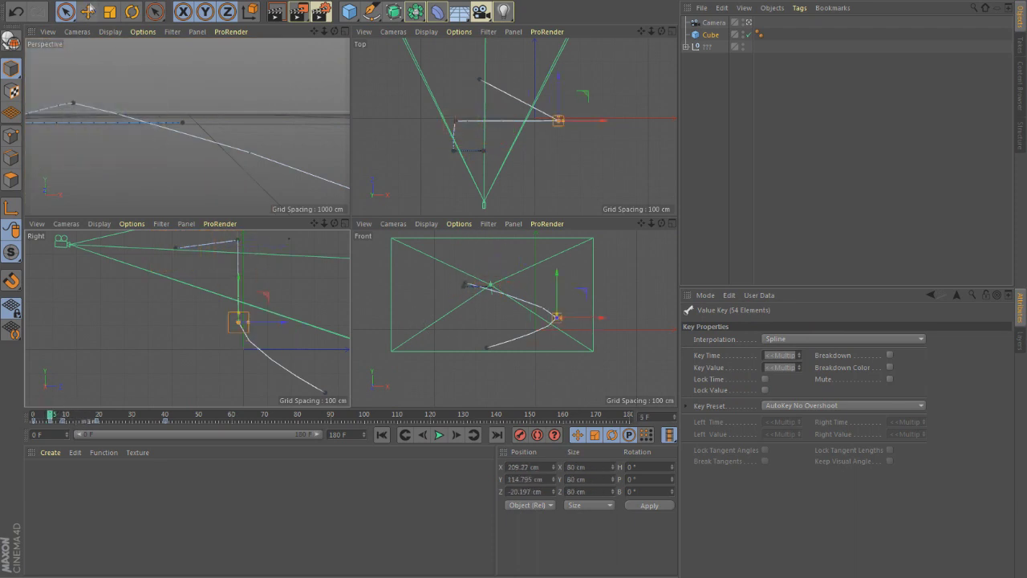
left_click(34, 418)
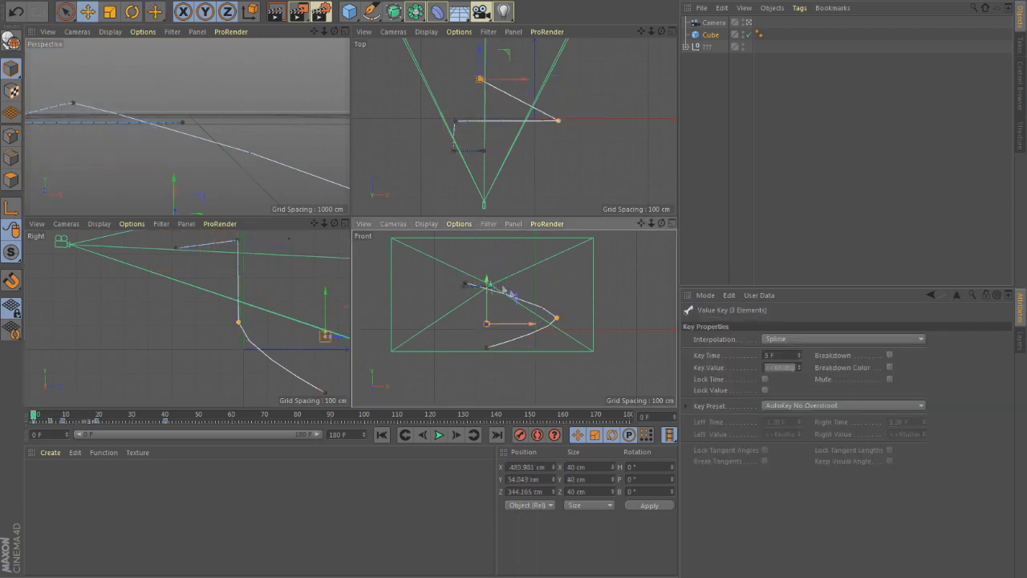
- Raise the cube at frame 0, shift it left at frame 5, and play back in Perspective
left_click_drag(488, 337, 493, 280)
left_click(49, 414)
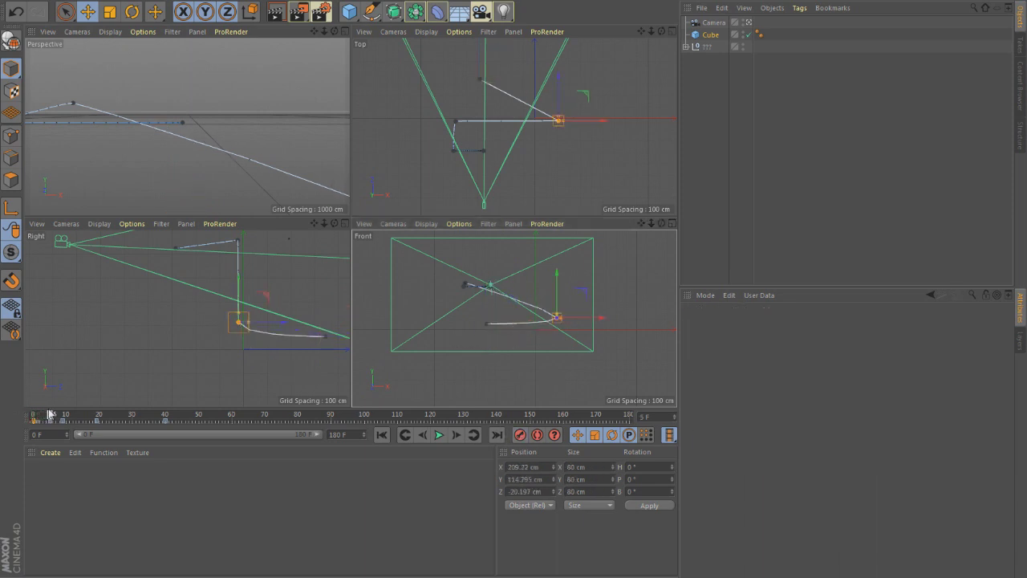
left_click_drag(558, 320, 503, 318)
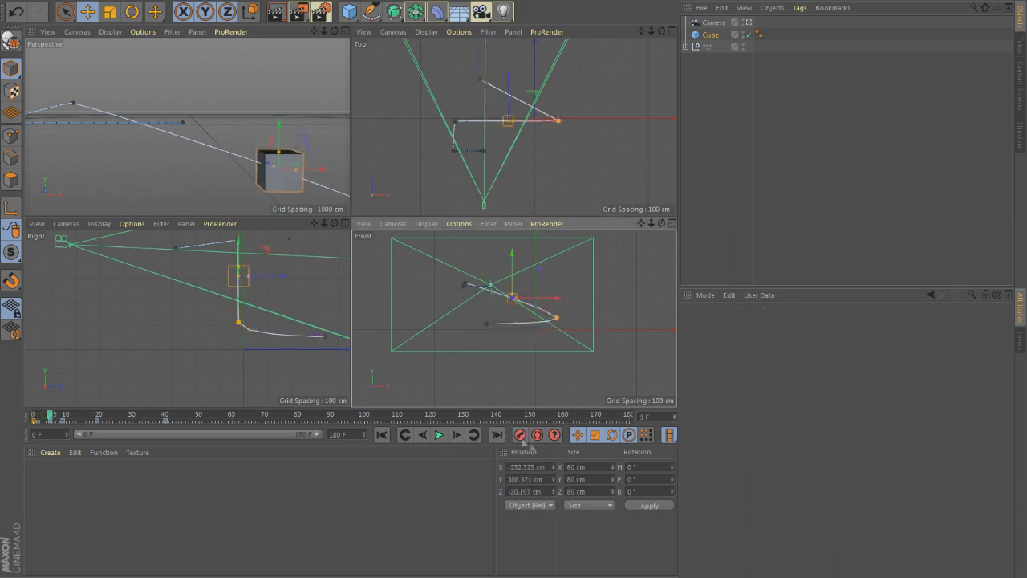
key("shift+f")
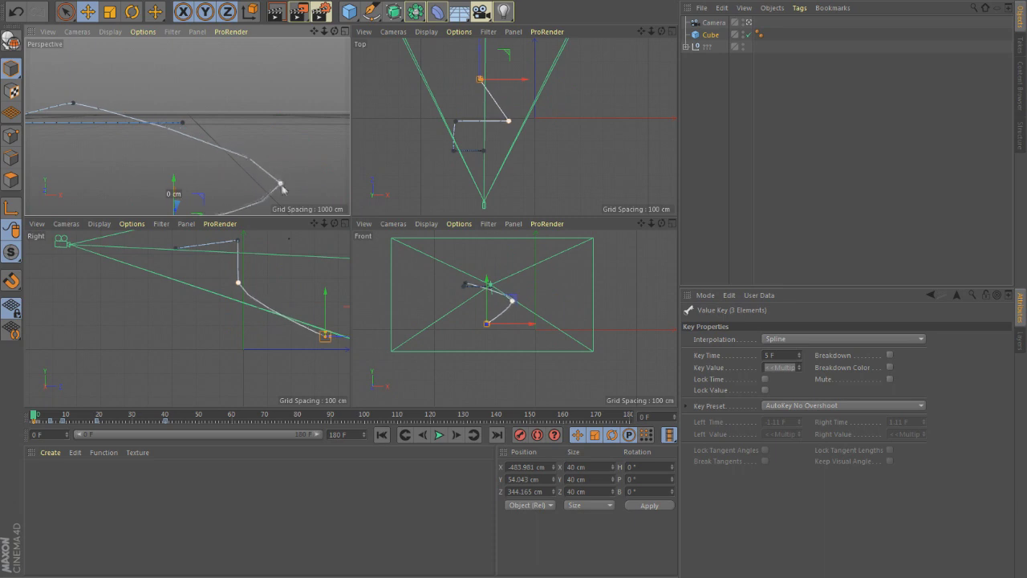
middle_click(273, 193)
left_click(439, 434)
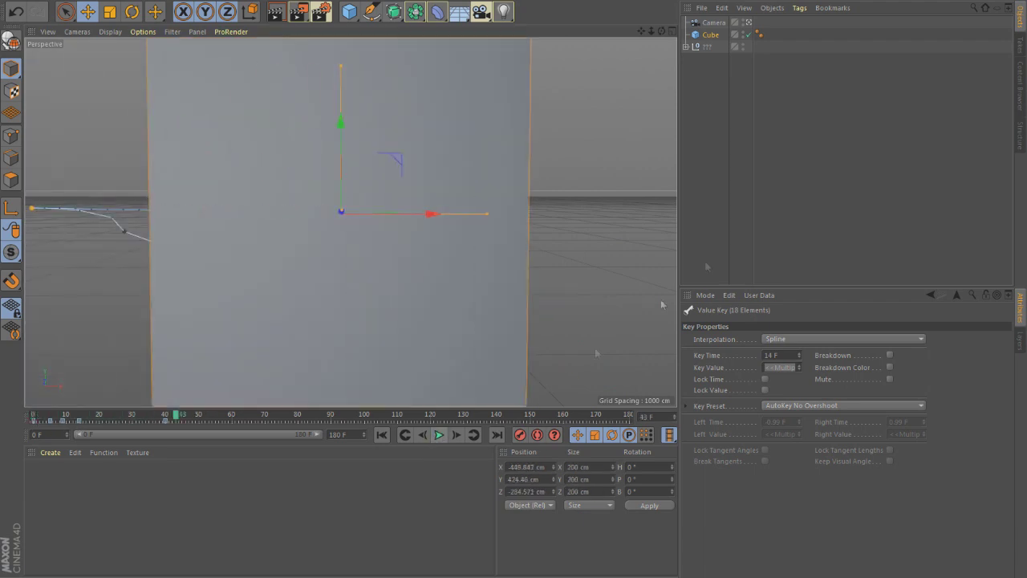
- Step through the animation to frame 9 and beyond, previewing the cube's motion
left_click(439, 434)
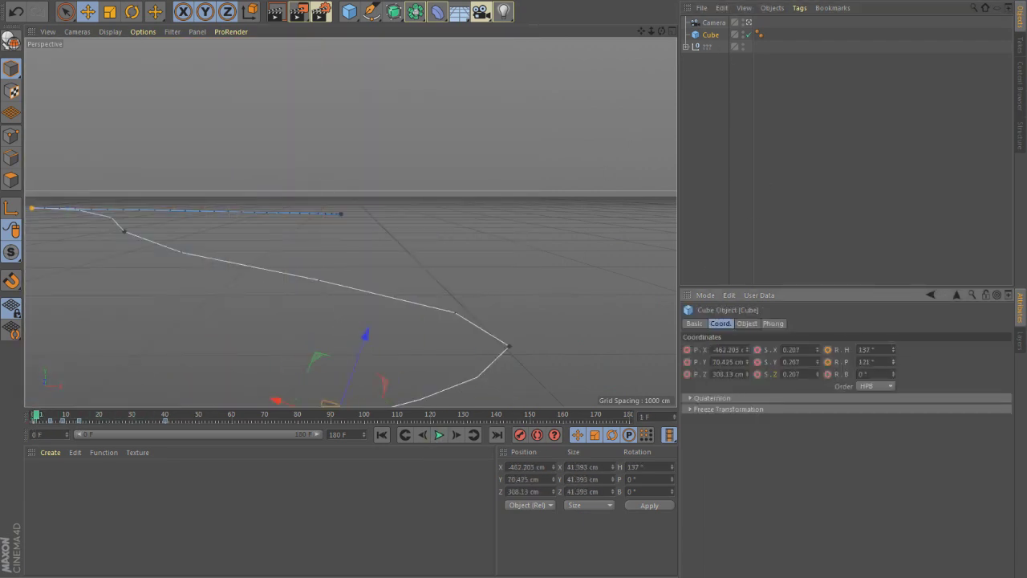
left_click_drag(48, 419, 63, 416)
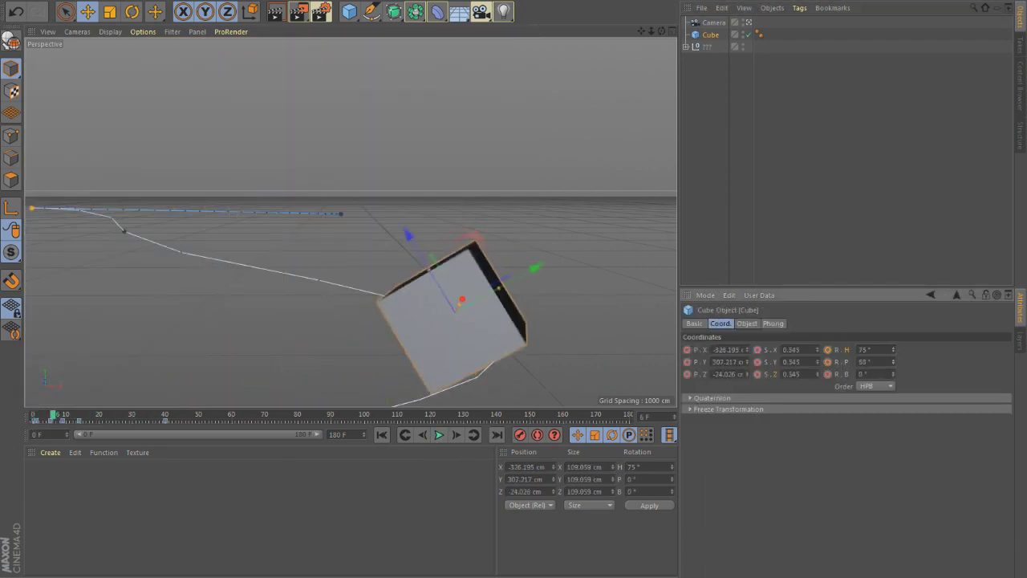
key("g")
key("g")
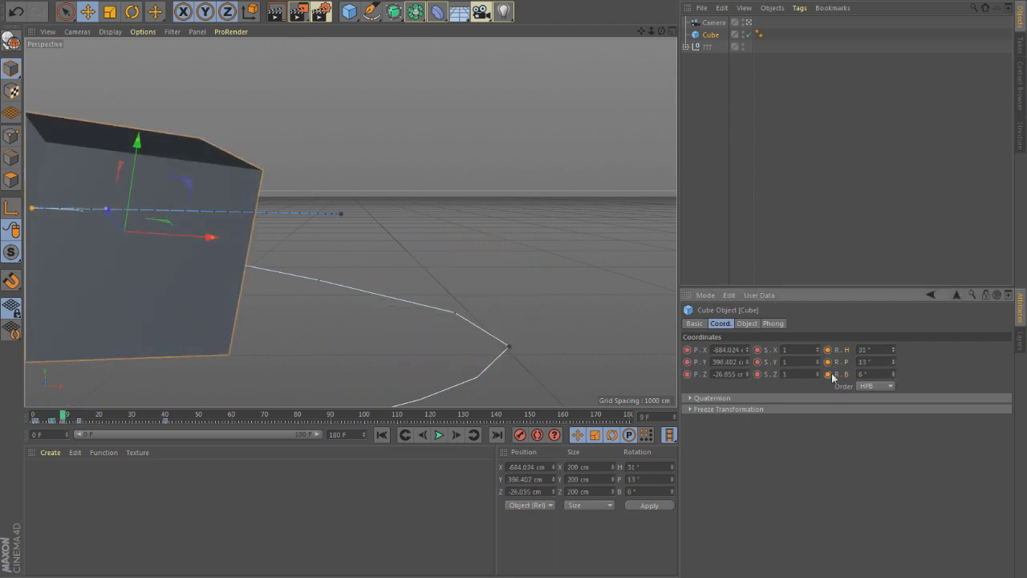
key("g")
key("g")
key("g")
left_click(439, 435)
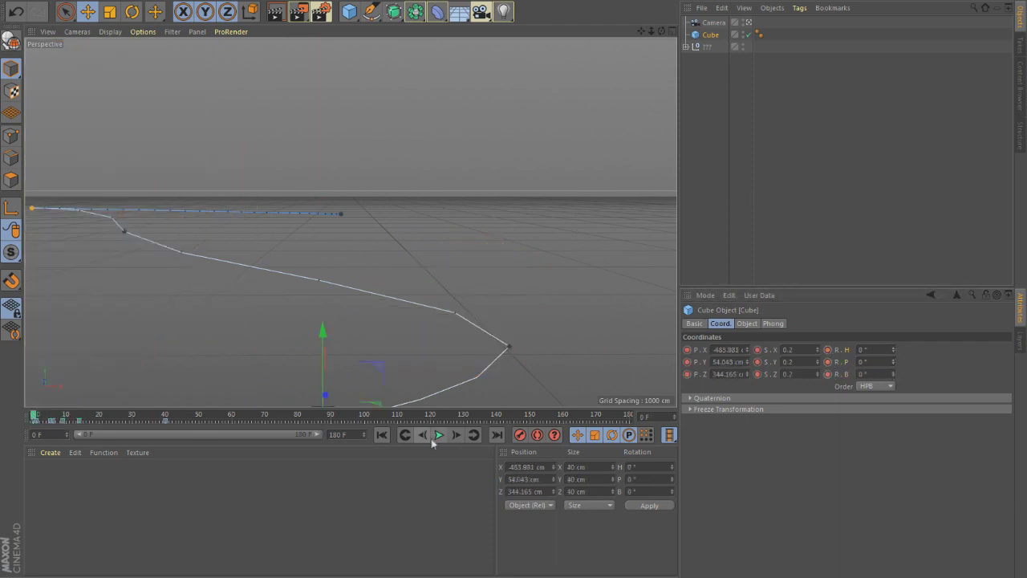
left_click(439, 434)
- Delete the unwanted key near the start and slide the remaining keys along the timeline
left_click(73, 422)
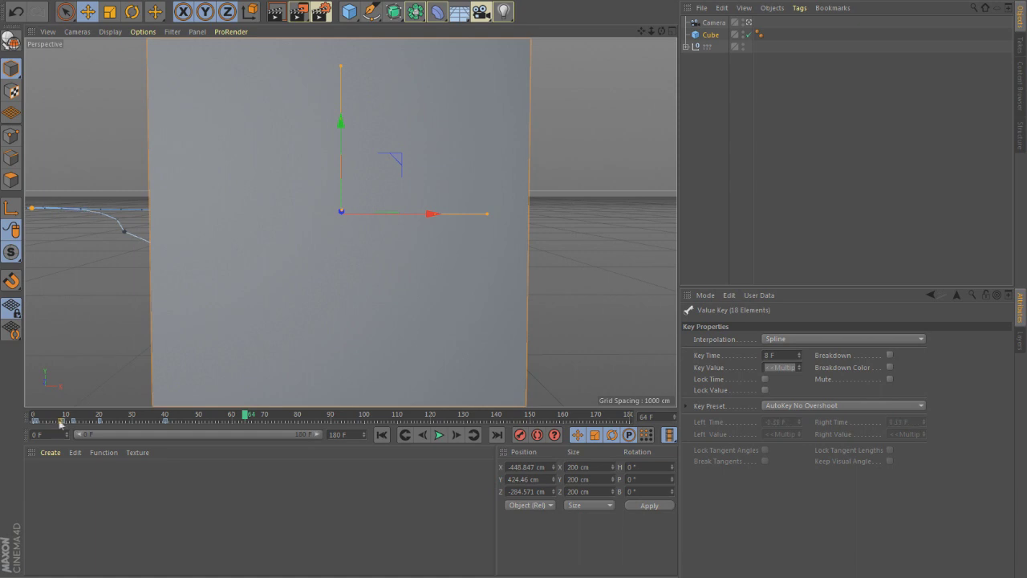
left_click(38, 416)
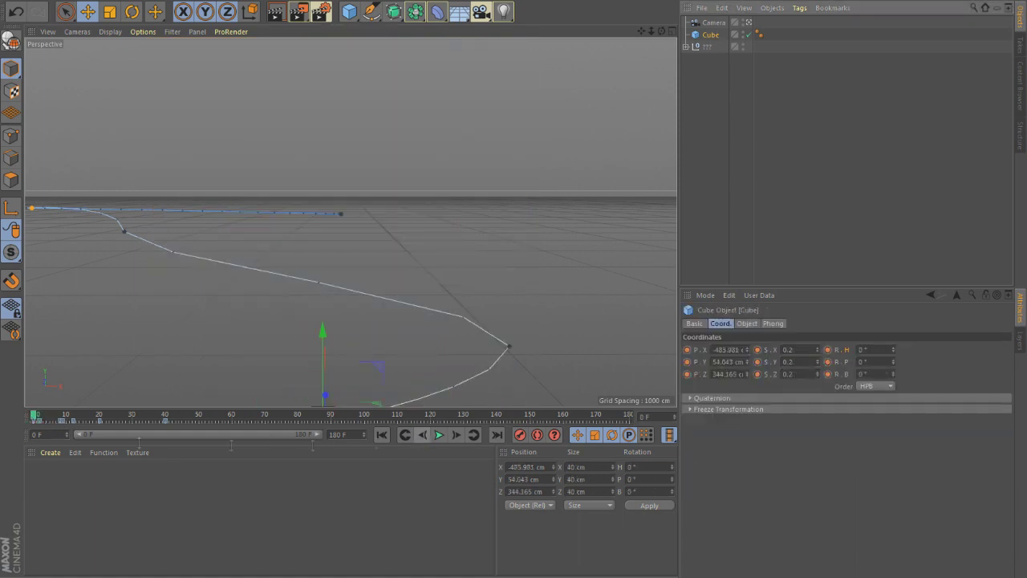
left_click(37, 419)
key("Delete")
left_click(38, 419)
left_click_drag(37, 419, 71, 417)
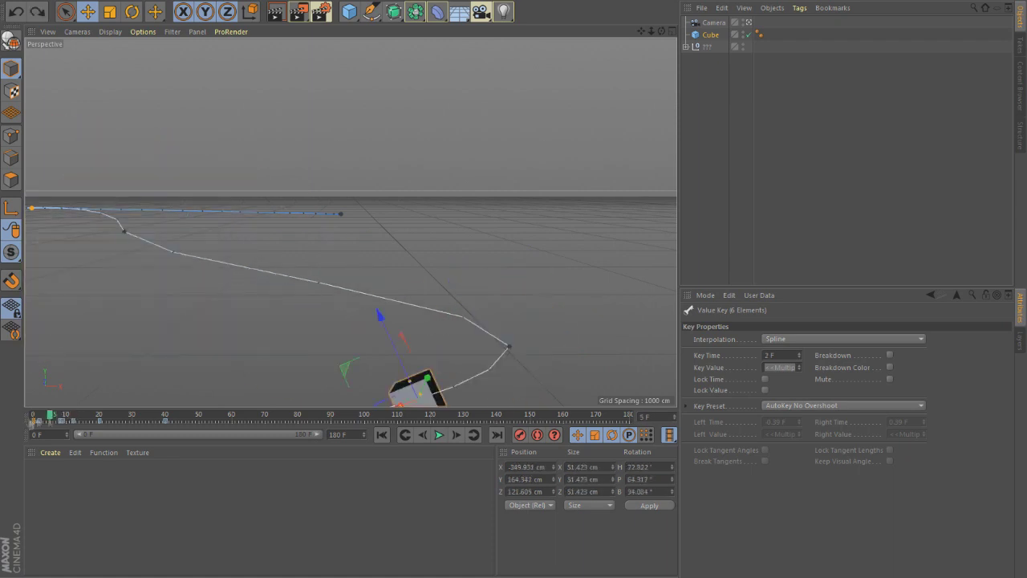
left_click(40, 425)
- Key the cube's rotation with a 148° heading and play back from frame 9
left_click(713, 35)
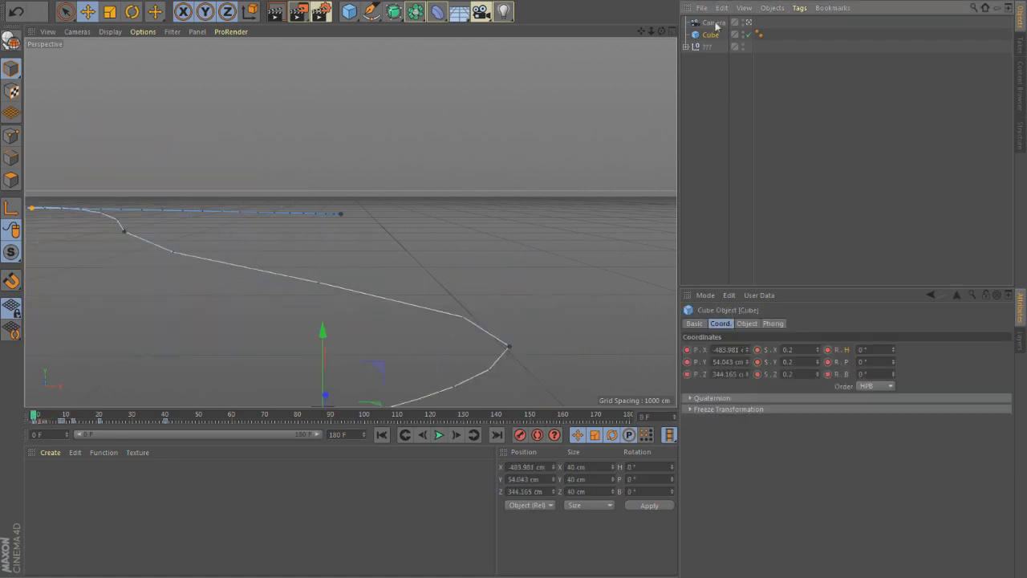
left_click_drag(893, 351, 894, 367)
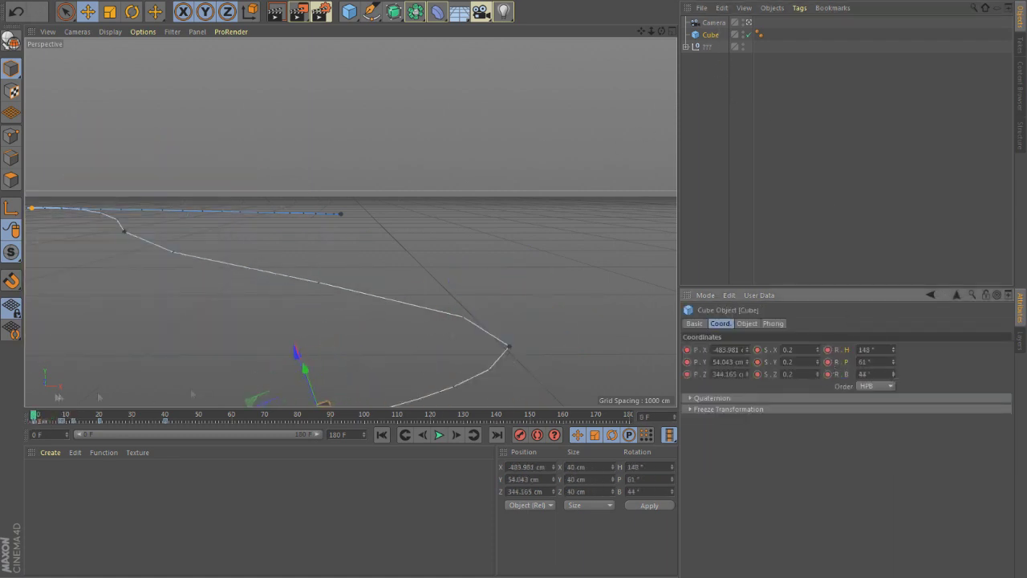
left_click(61, 417)
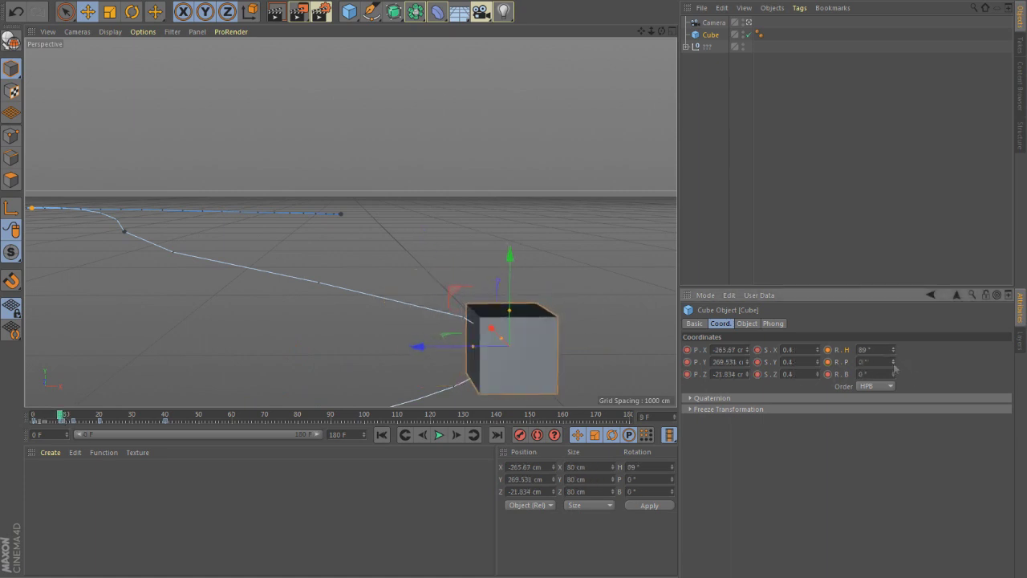
left_click(438, 434)
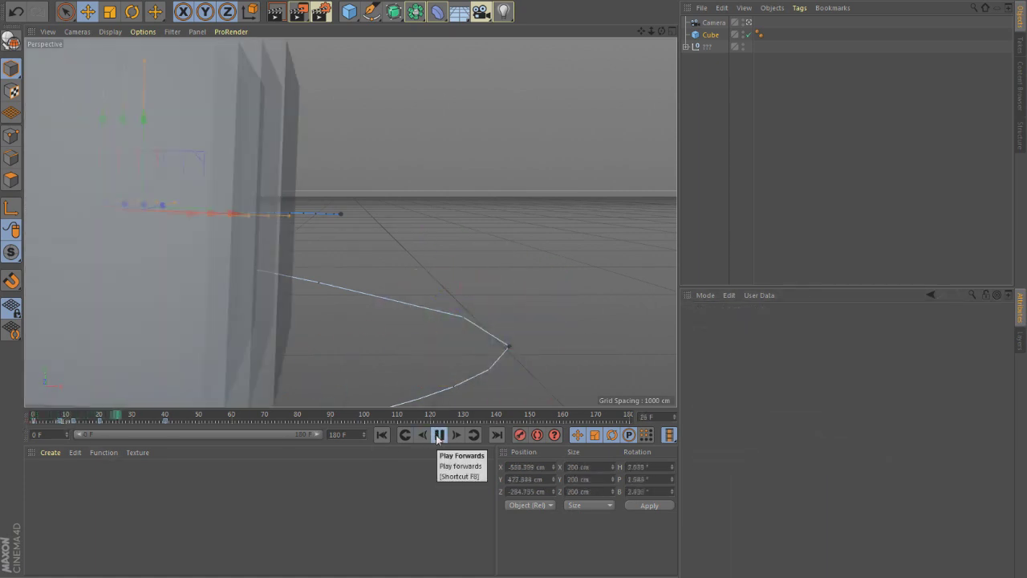
- Move the second Camera under the null, look through the scene camera, and play the animation
left_click(438, 435)
left_click(712, 36)
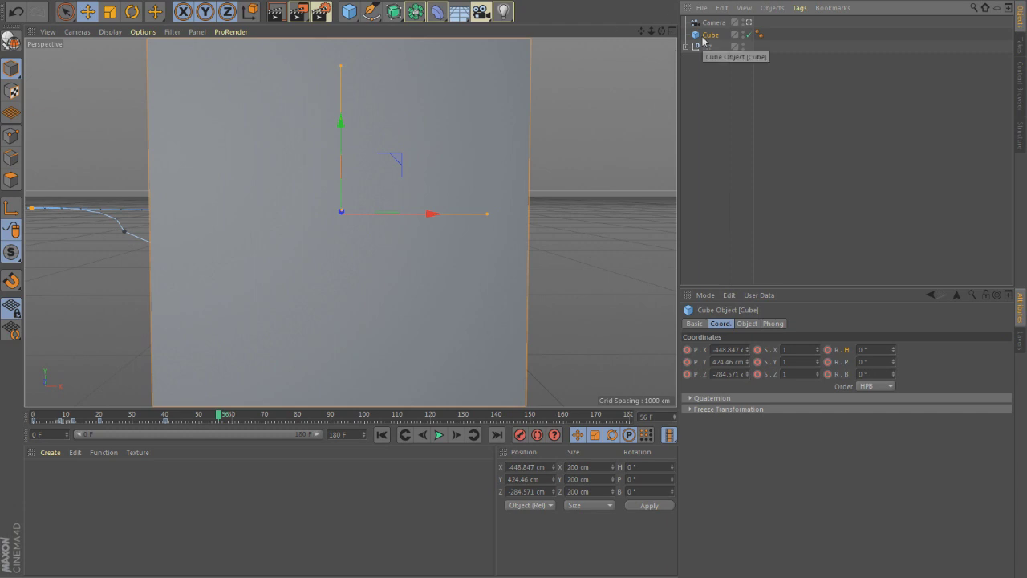
left_click(714, 24)
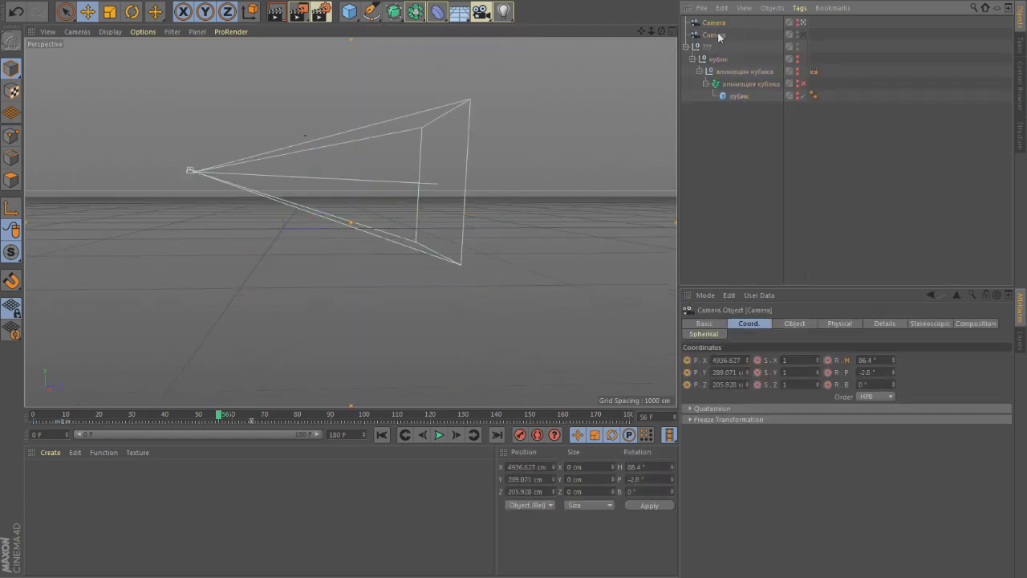
left_click_drag(720, 37, 802, 48)
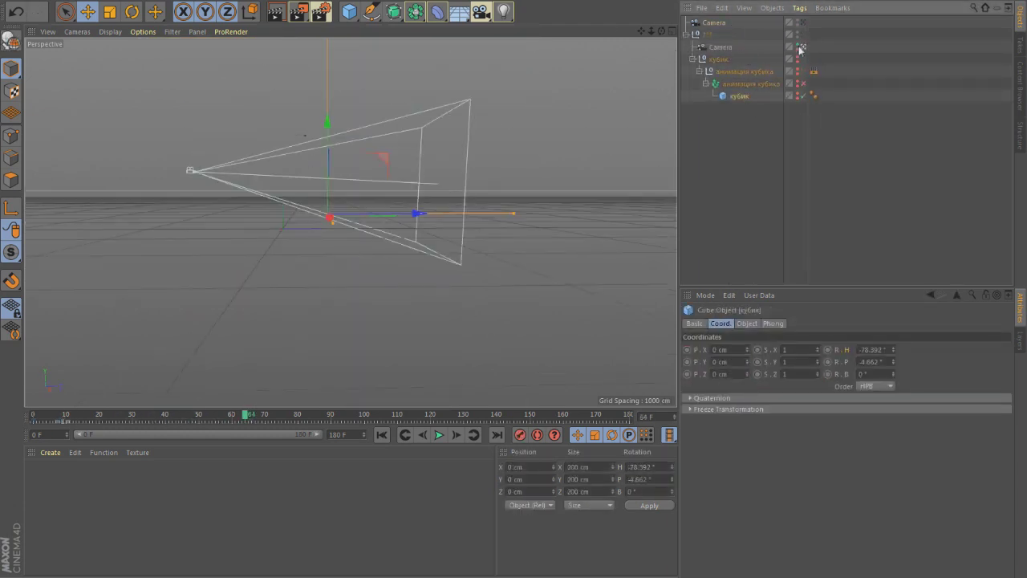
left_click(806, 90)
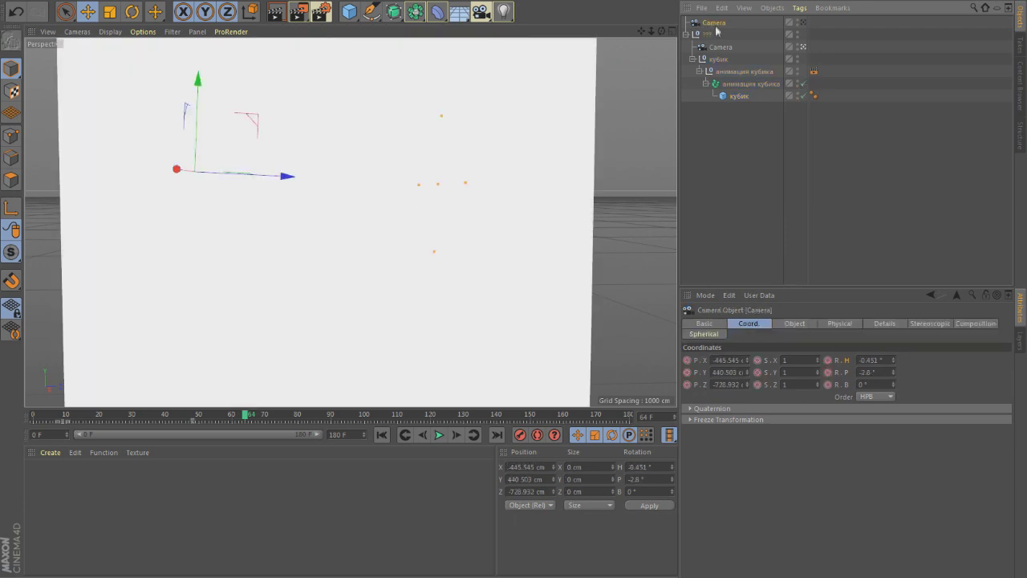
left_click(439, 434)
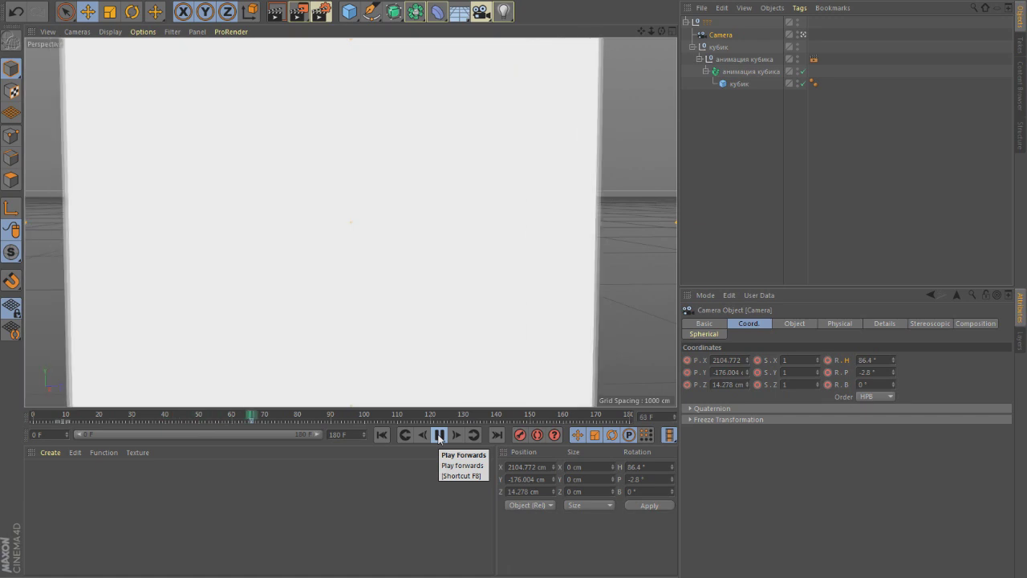
left_click(439, 434)
- Add a Sphere into the animated hierarchy and delete the cube
left_click_drag(354, 21, 526, 21)
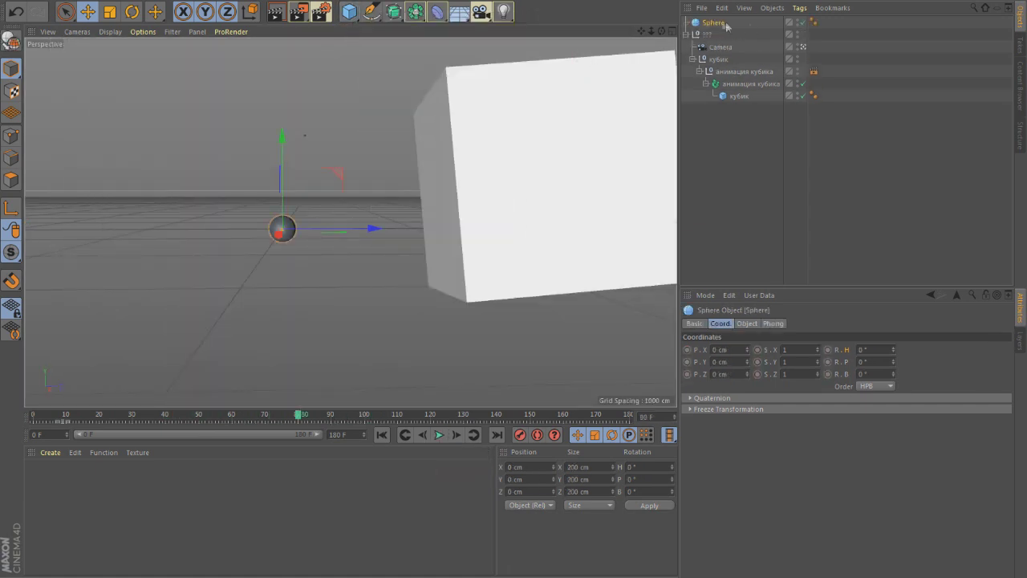
left_click(738, 96)
key("Delete")
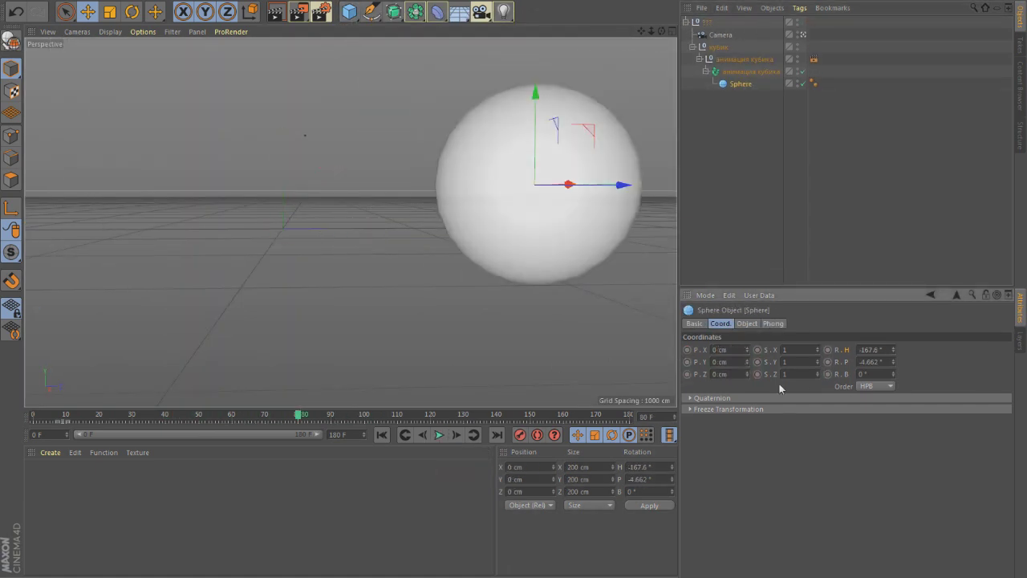
- Preview the sphere animation, then bring up the output image format choices in Render Settings
left_click_drag(293, 415, 58, 414)
left_click(438, 434)
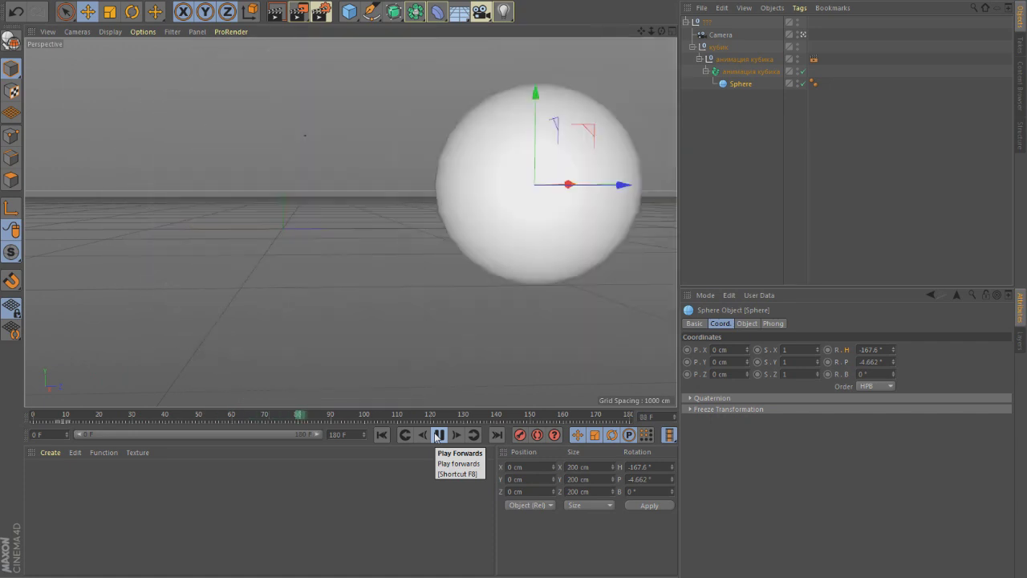
left_click(323, 13)
left_click(425, 58)
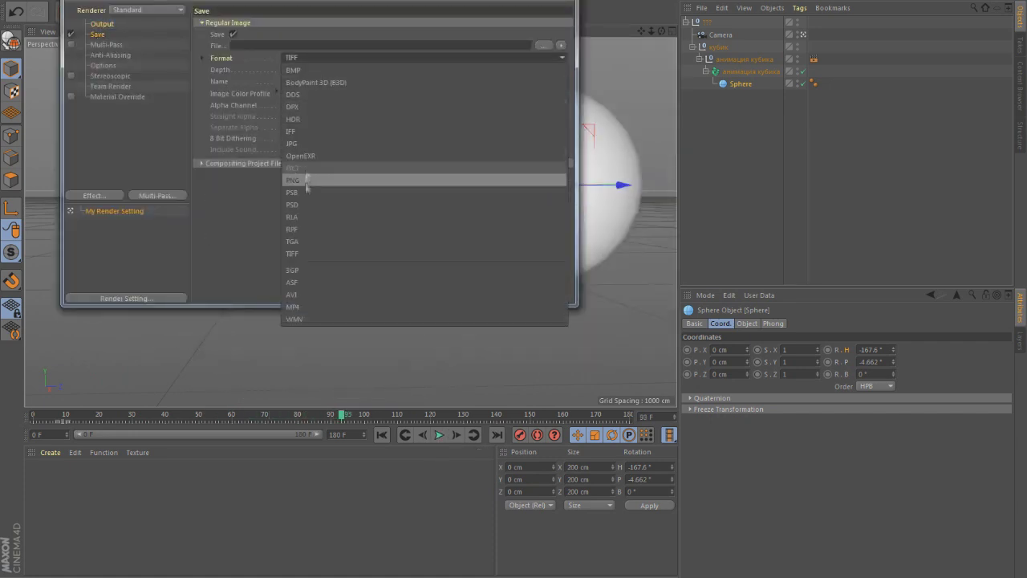
- Output PNG with alpha channel into the шарик folder on the Desktop
left_click(321, 177)
left_click(284, 106)
left_click(544, 45)
left_click(120, 99)
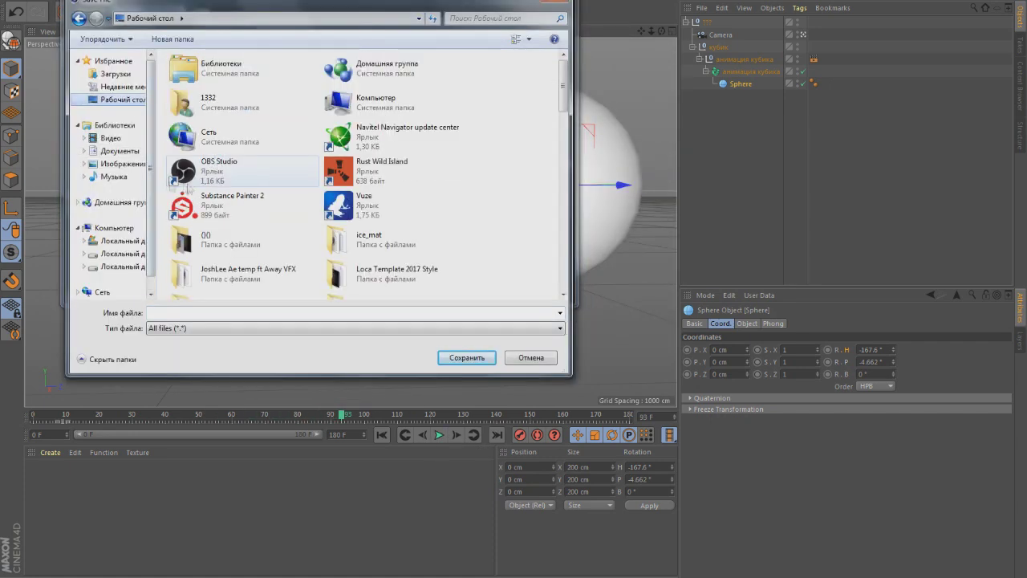
right_click(156, 174)
left_click(276, 219)
double_click(385, 278)
left_click(467, 357)
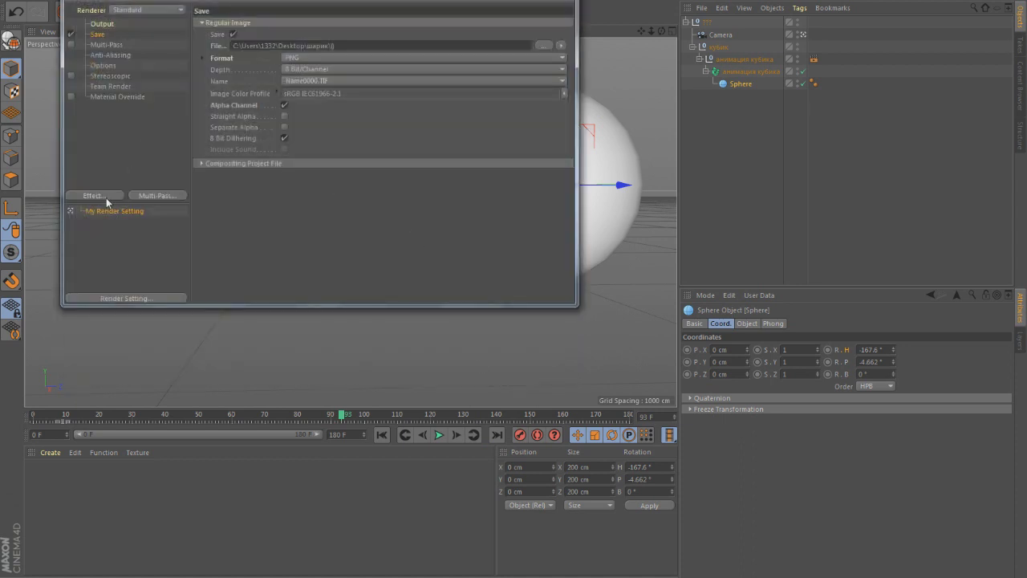
- Review the Physical renderer settings, select the Camera, and render the current frame to Picture Viewer
left_click(113, 108)
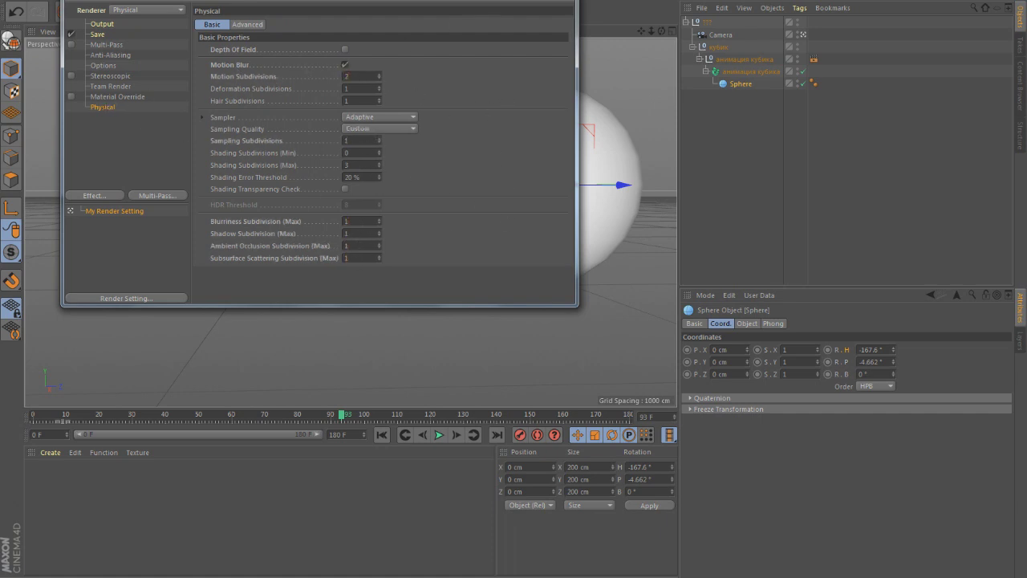
left_click(101, 26)
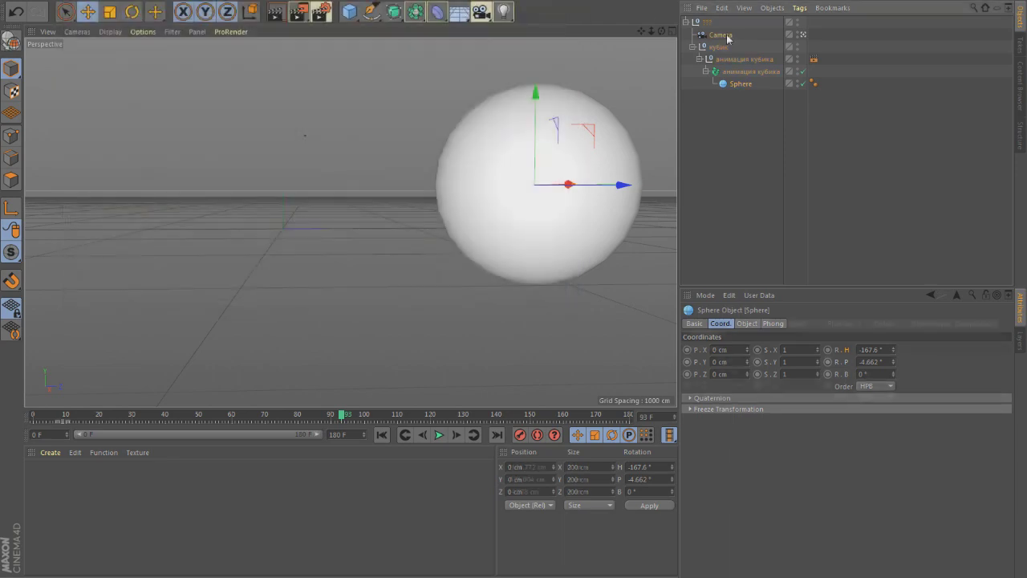
left_click(721, 35)
left_click(847, 427)
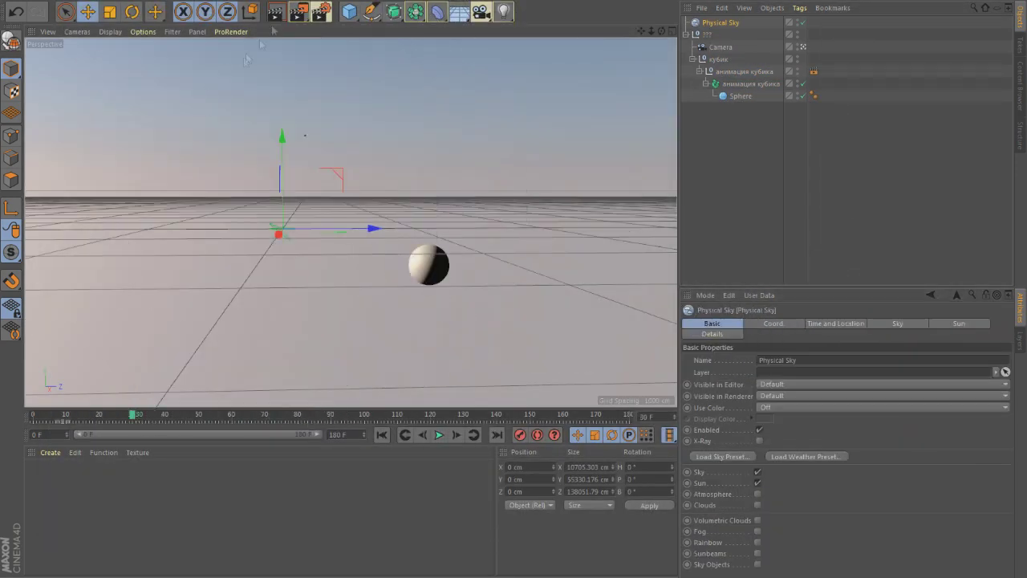
left_click(321, 11)
left_click(102, 107)
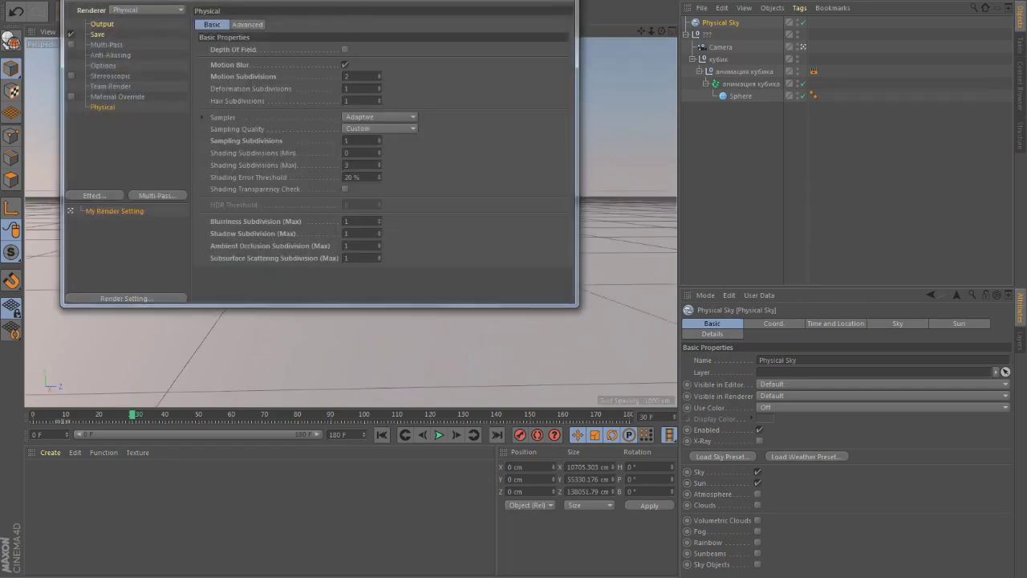
key("shift+r")
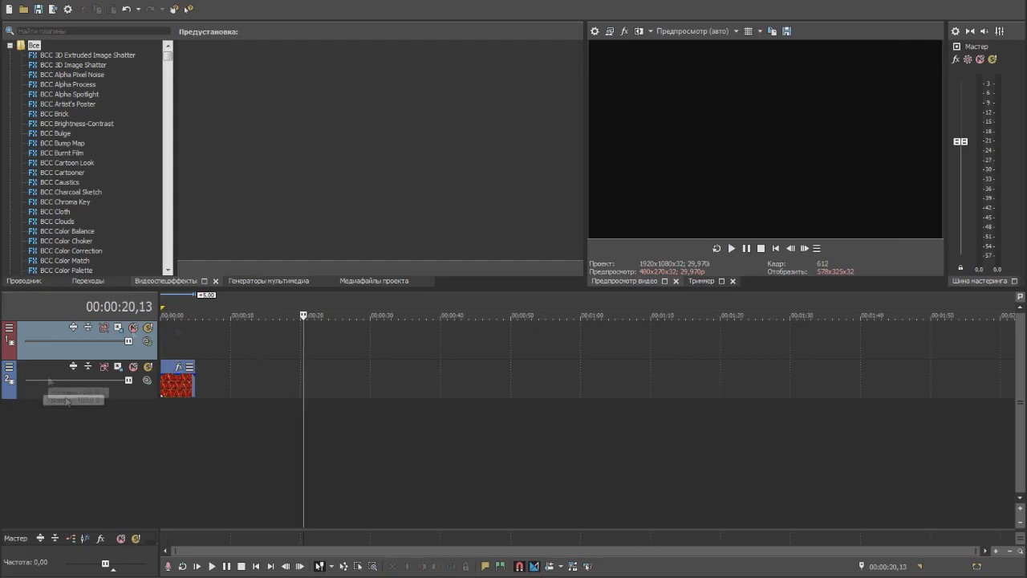
- Import the шарик PNG frames starting at 0020 as a still-image sequence clip
key("ctrl+o")
scroll(305, 160, "down", 5)
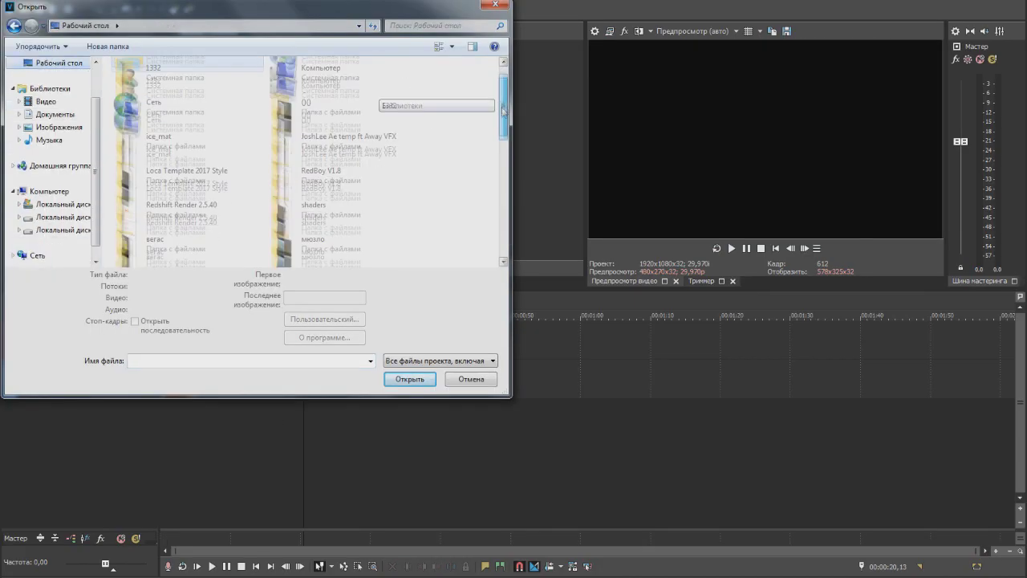
double_click(301, 195)
left_click(147, 85)
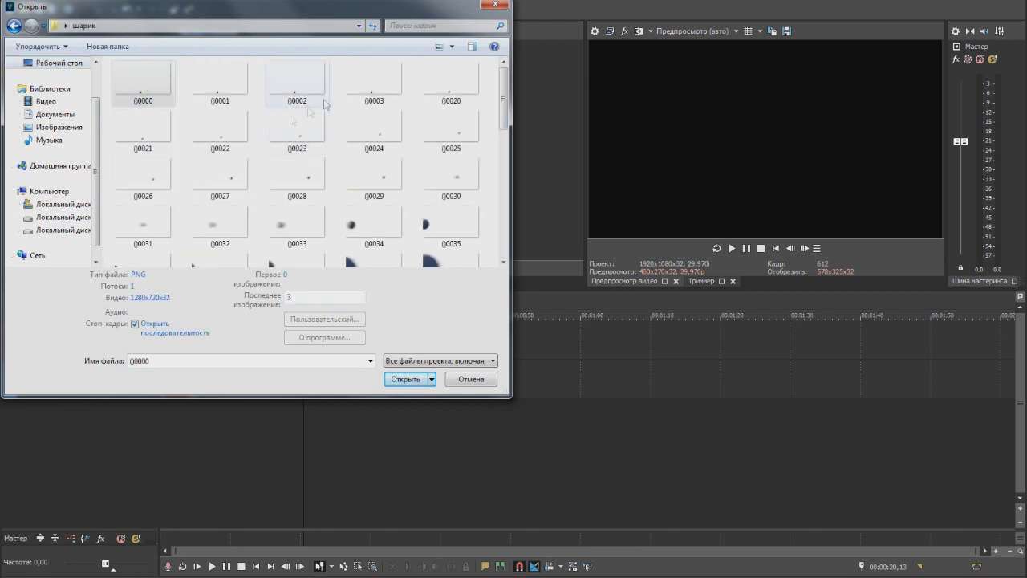
left_click(451, 82)
key("Return")
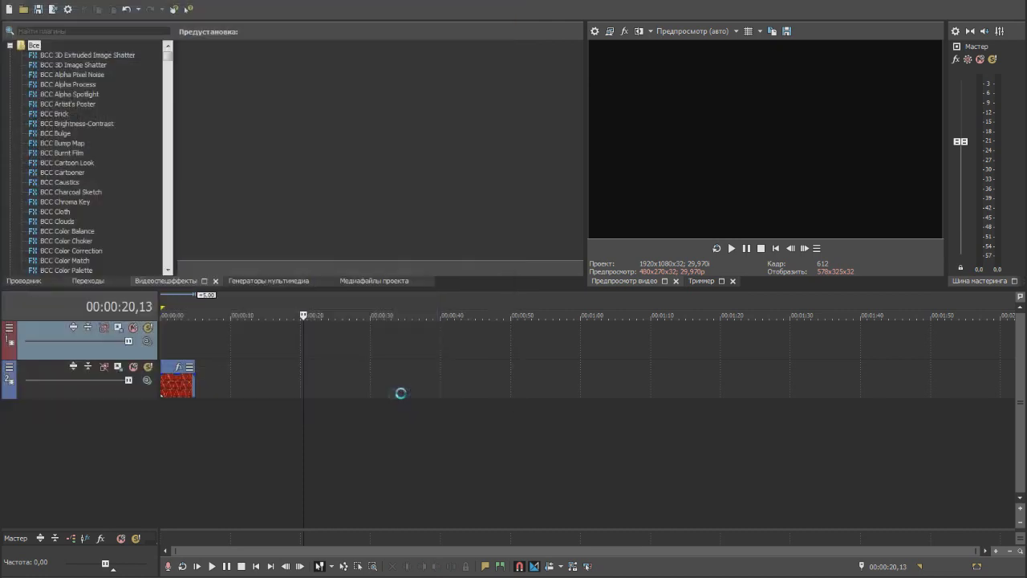
key("Return")
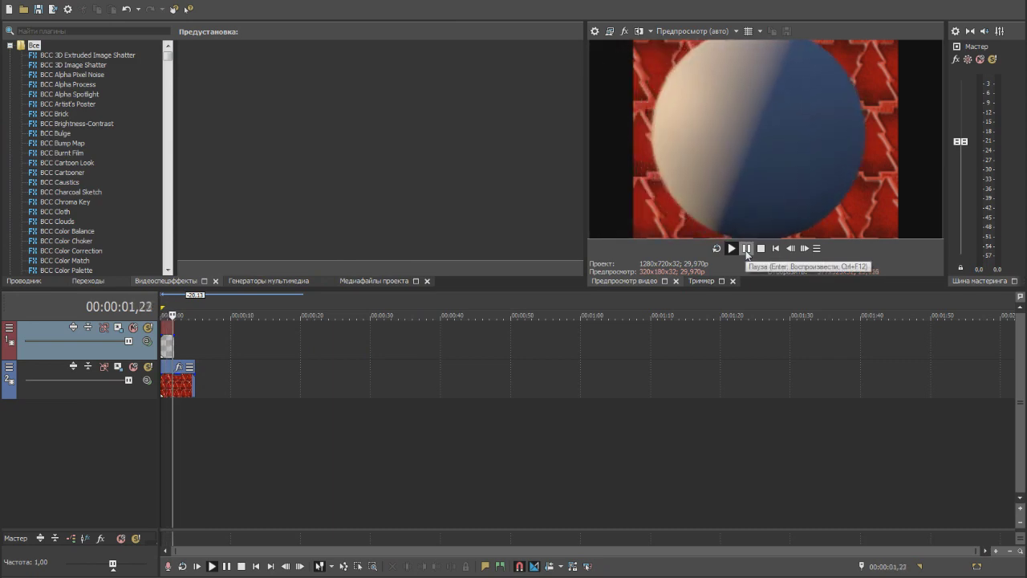
- Preview the composite, then open the game footage's Pan/Crop window and move it aside
left_click(745, 248)
scroll(209, 377, "up", 3)
left_click(178, 366)
left_click_drag(391, 6, 596, 9)
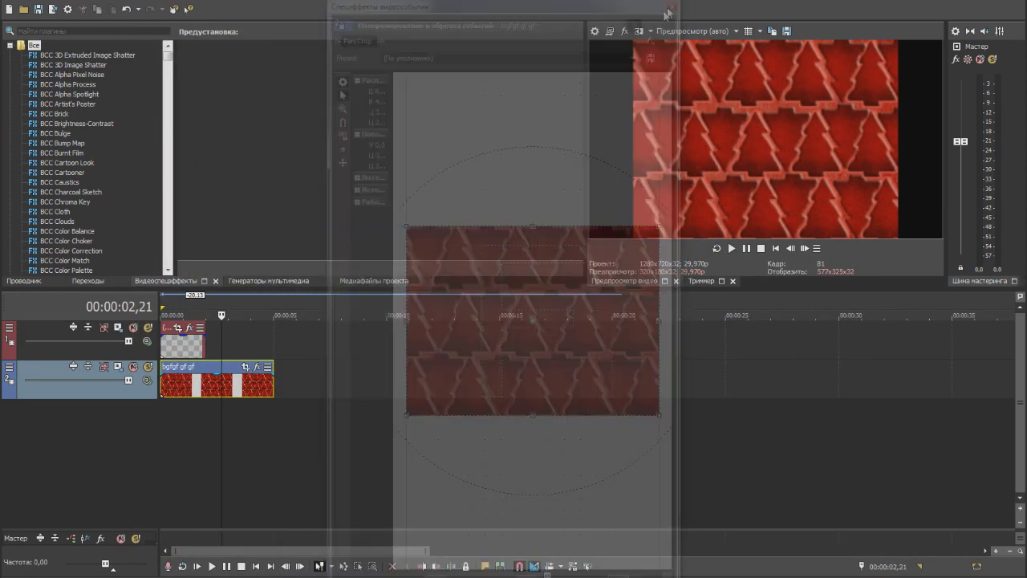
left_click(761, 248)
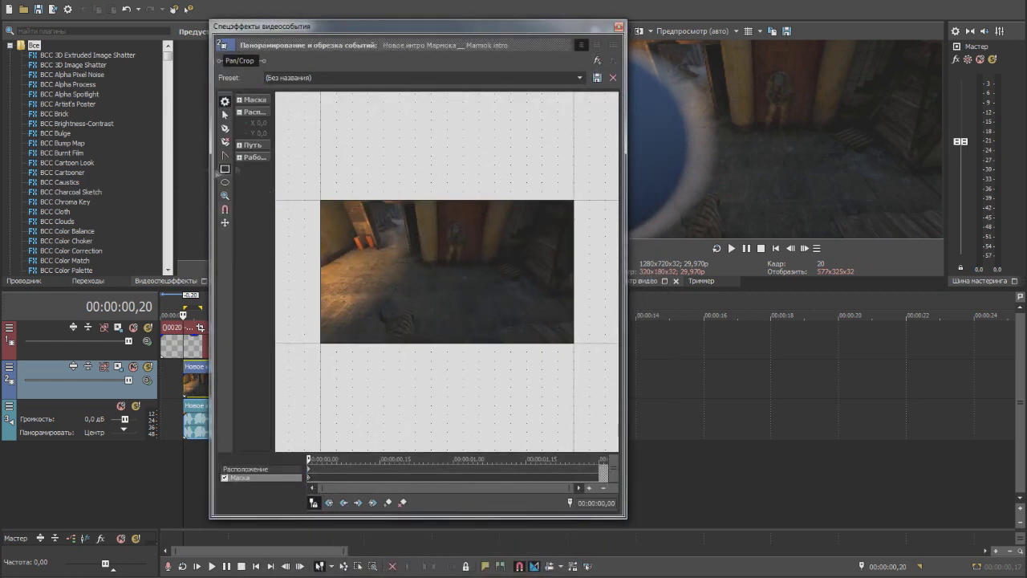
- Draw a rectangular mask covering the left part of the game footage and preview it
left_click_drag(314, 188, 383, 361)
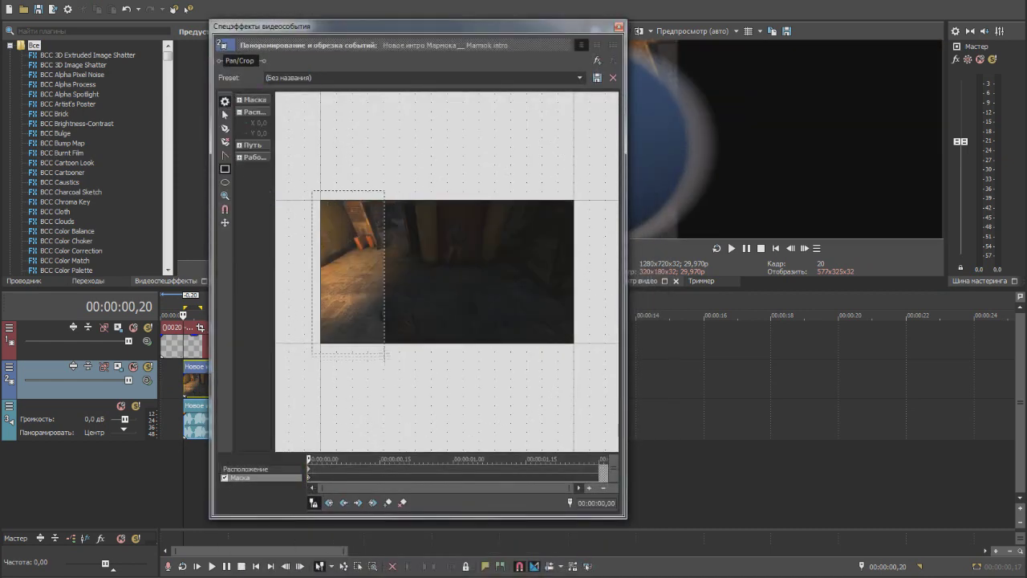
left_click_drag(319, 277, 275, 276)
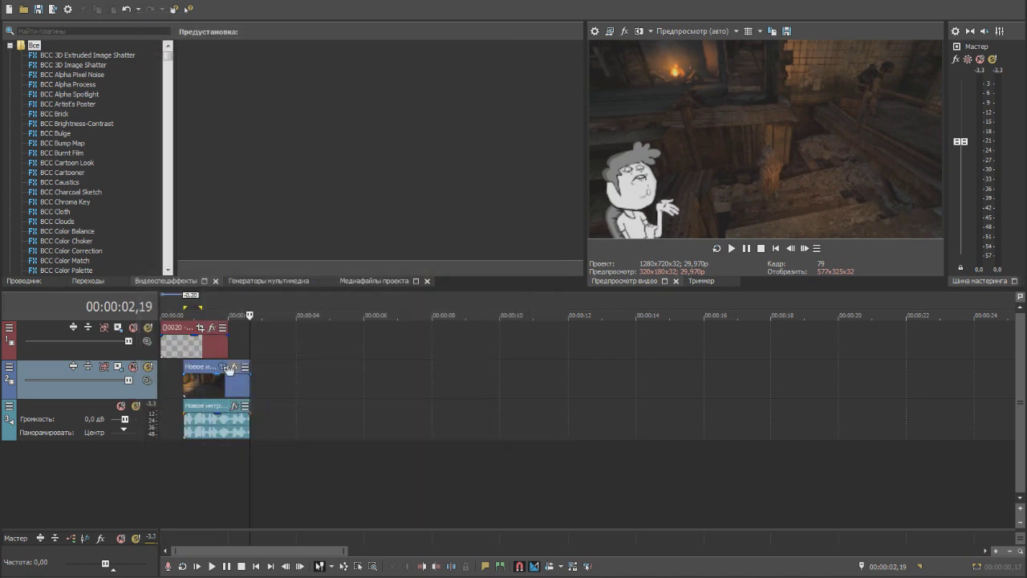
left_click(731, 248)
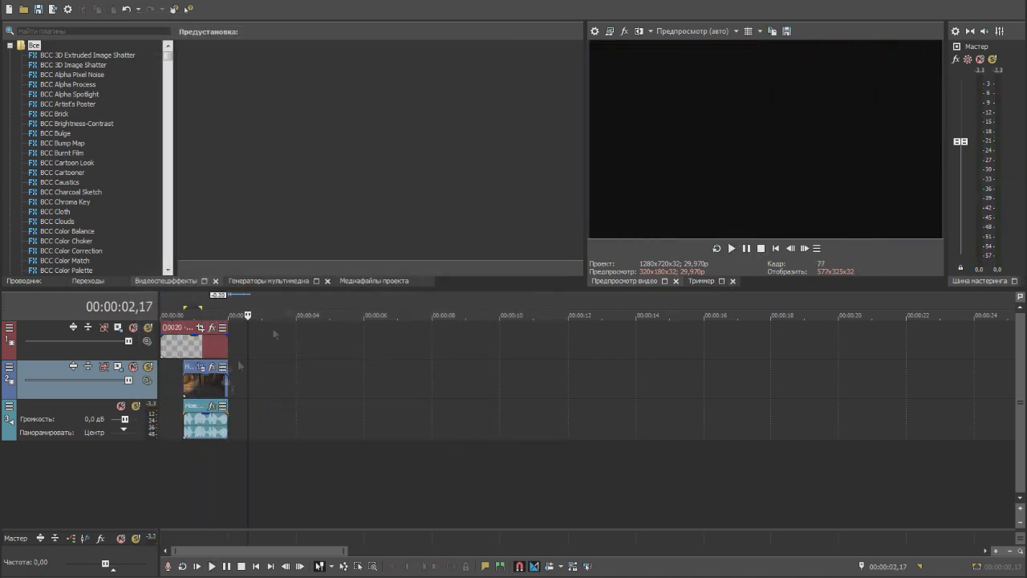
- Adjust the mask's keyframes at the end and near 01,07, then close Pan/Crop
left_click(200, 367)
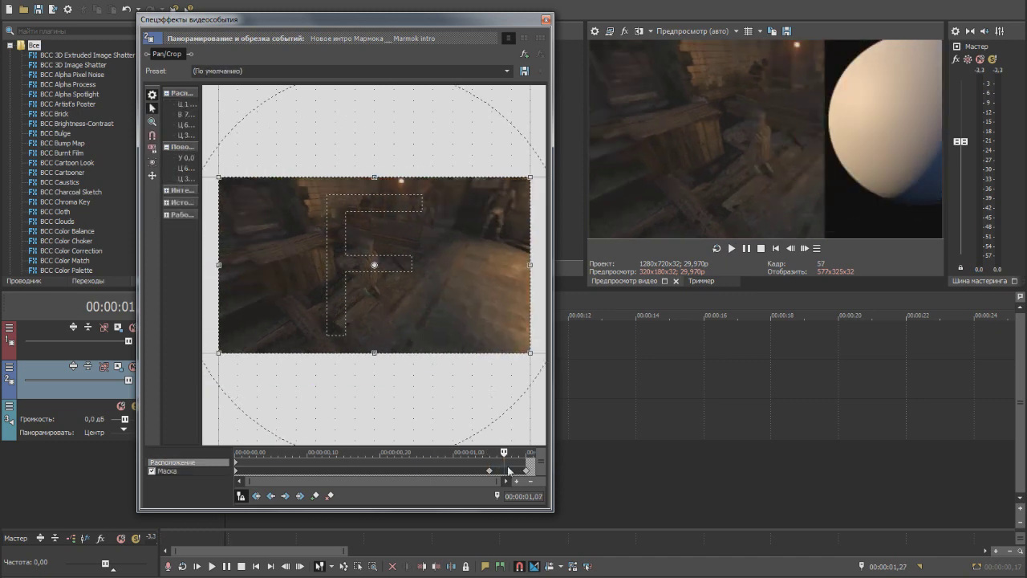
left_click(523, 472)
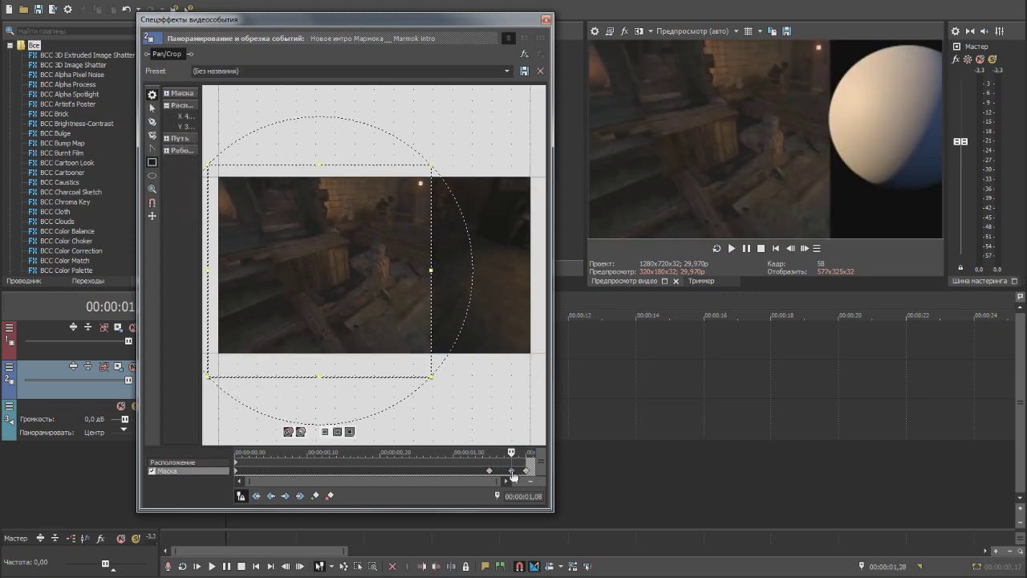
left_click_drag(527, 475, 295, 482)
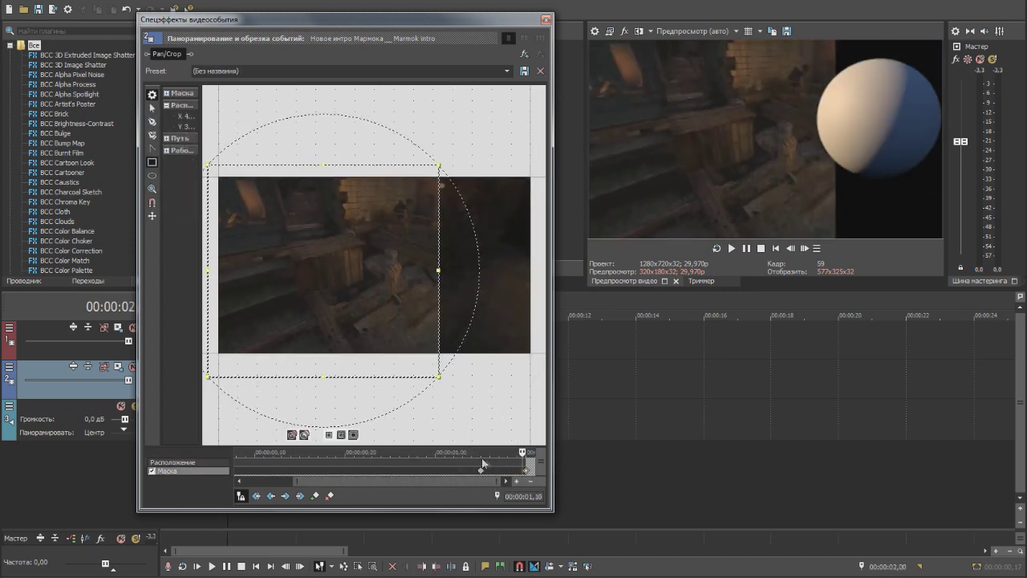
left_click(499, 470)
key("Escape")
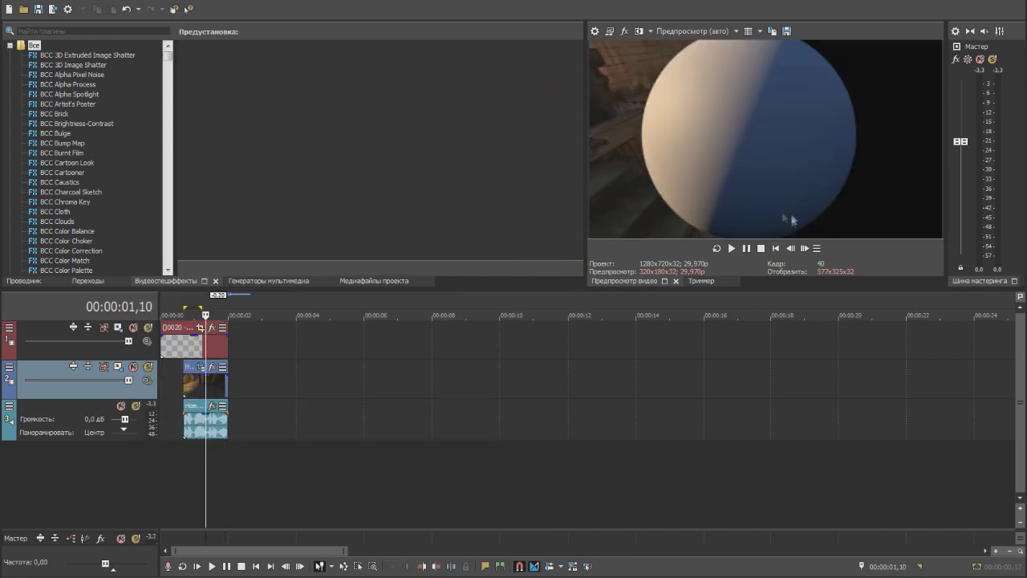